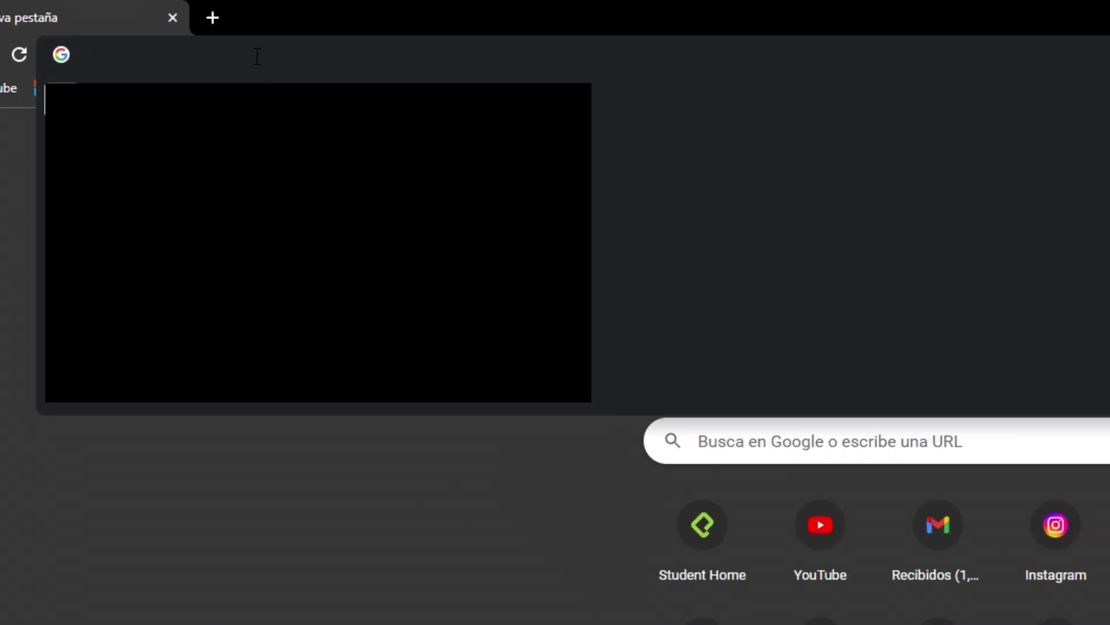
Search Google for "gameplay cs" and show the image results
{"action": "type", "text": "bac"}
{"action": "key", "text": "BackSpace"}
{"action": "key", "text": "BackSpace"}
{"action": "key", "text": "BackSpace"}
{"action": "type", "text": "gameplay cs"}
{"action": "key", "text": "Return"}
{"action": "left_click", "coordinate": [310, 198]}
{"action": "left_click", "coordinate": [391, 199]}
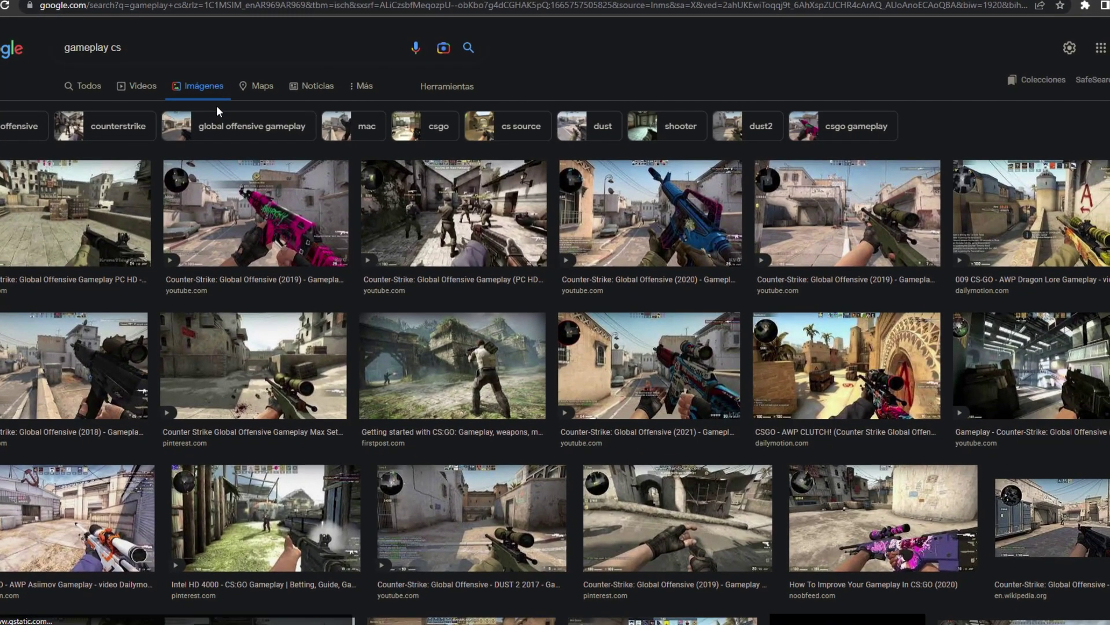
Preview the AWP CLUTCH gameplay image from the results, and select the gameplay JPG in the Tutorial folder
{"action": "scroll", "coordinate": [216, 106], "scroll_direction": "down", "scroll_amount": 2}
{"action": "scroll", "coordinate": [555, 324], "scroll_direction": "down", "scroll_amount": 1}
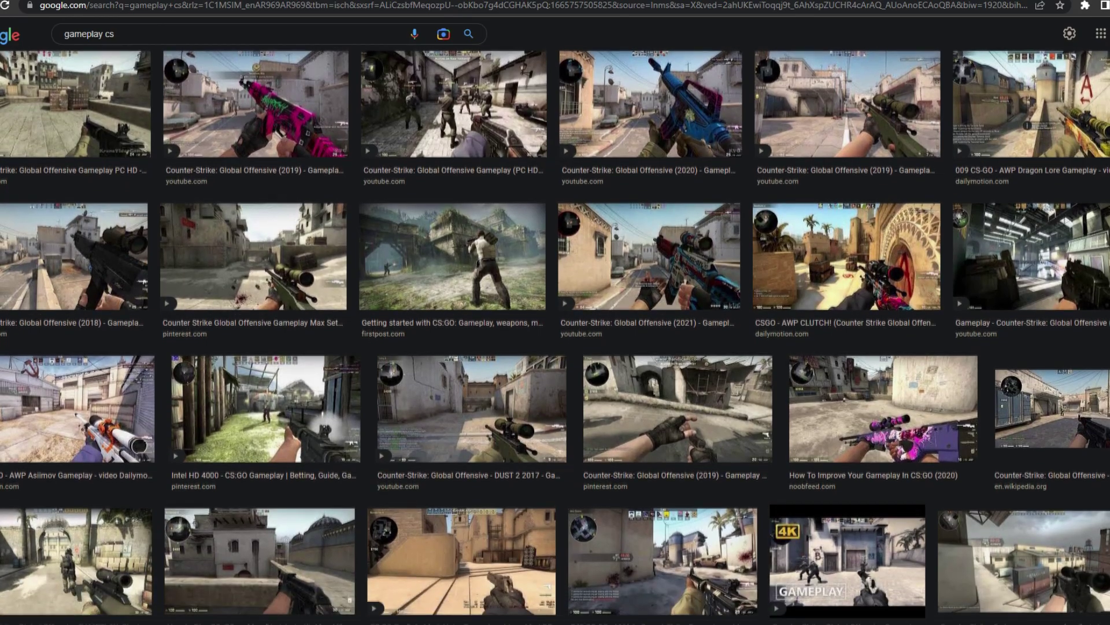
{"action": "left_click", "coordinate": [847, 256]}
{"action": "mouse_move", "coordinate": [672, 329]}
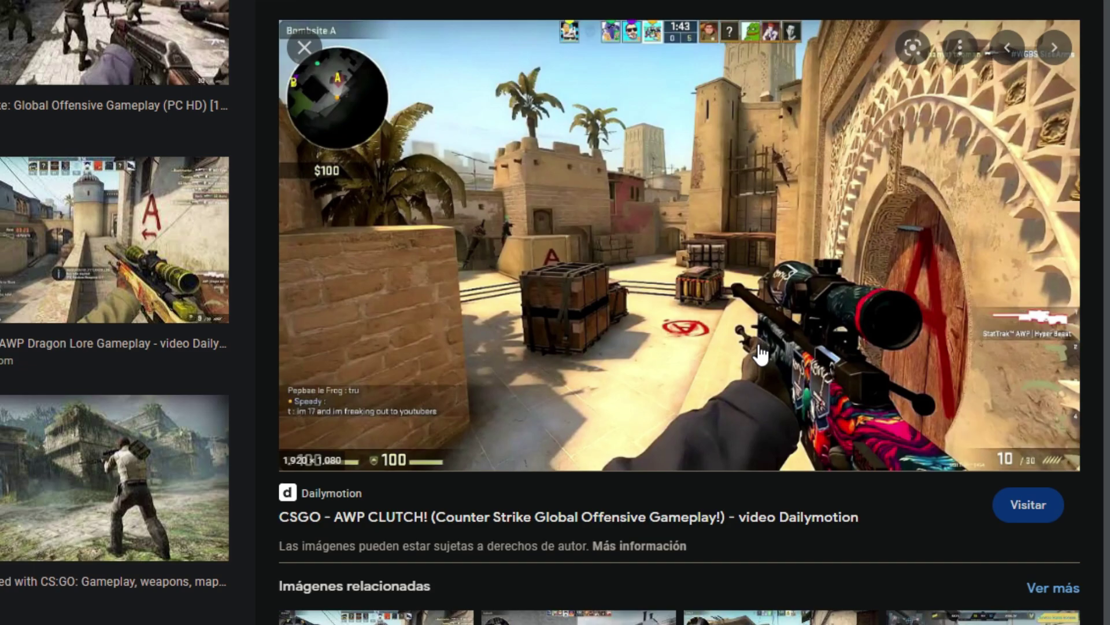
{"action": "scroll", "coordinate": [670, 358], "scroll_direction": "down", "scroll_amount": 4}
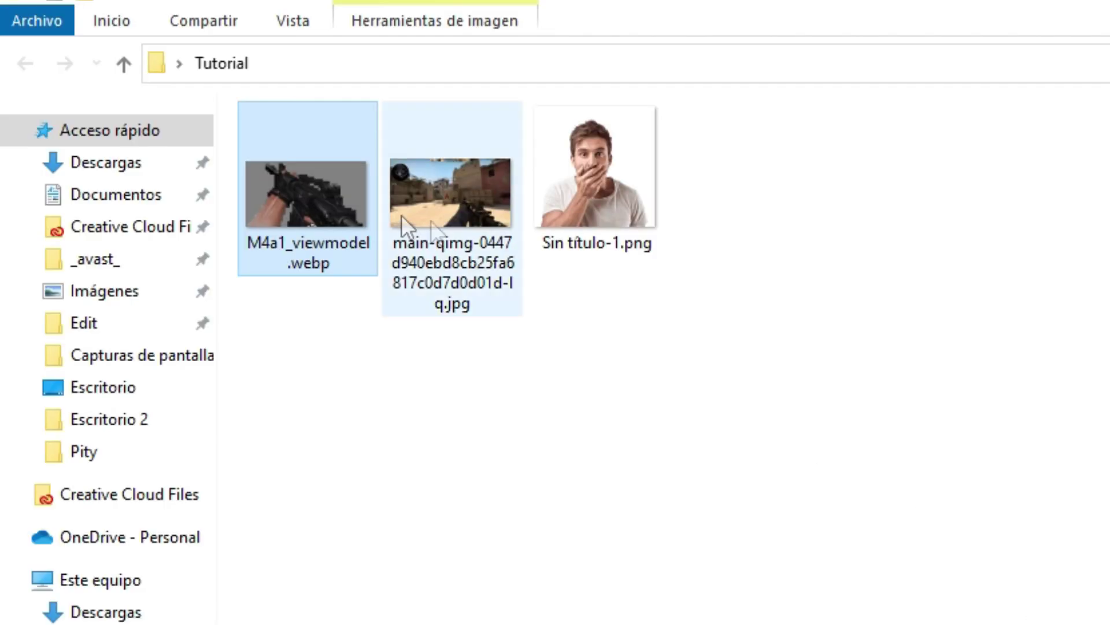
{"action": "left_click", "coordinate": [441, 240]}
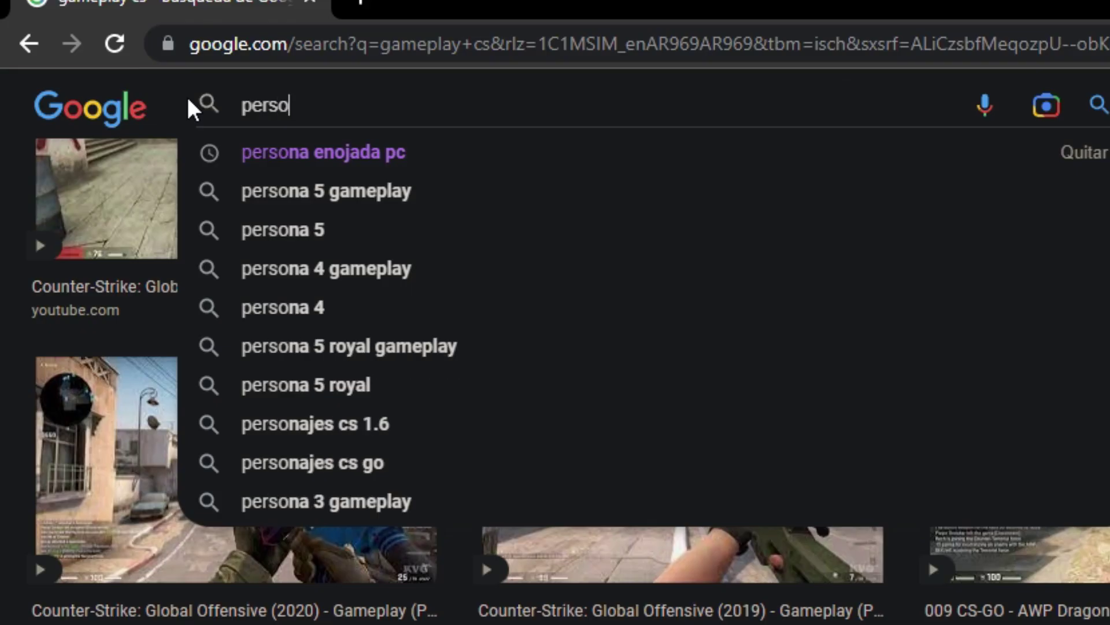
Search Google Images for "persona png" and preview the smiling man in a suit with both thumbs up
{"action": "type", "text": "na "}
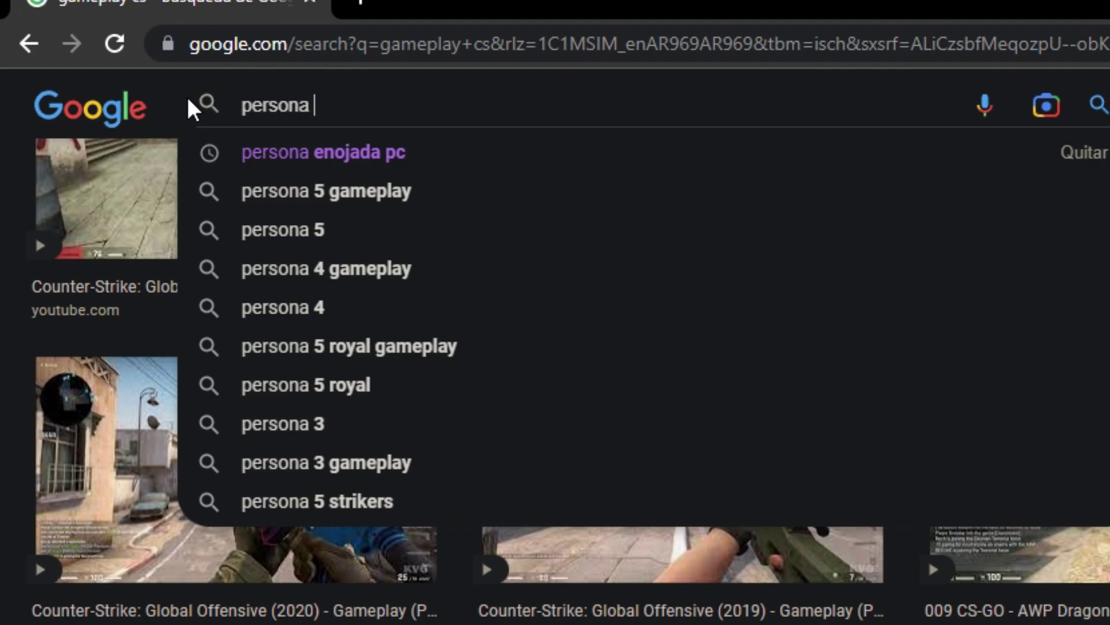
{"action": "type", "text": "png"}
{"action": "key", "text": "Return"}
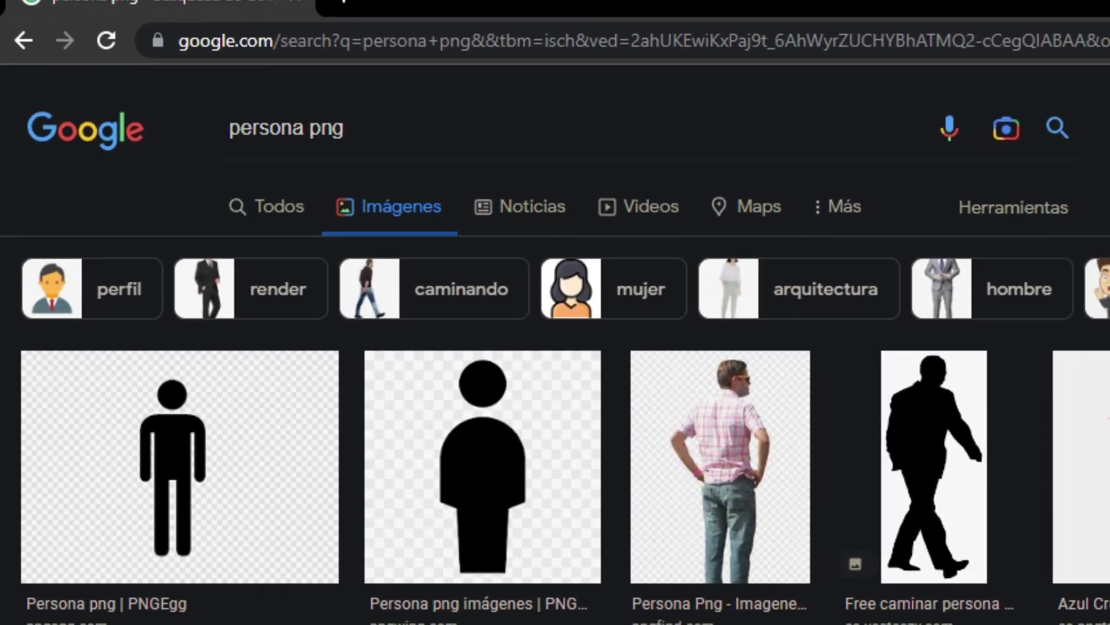
{"action": "scroll", "coordinate": [518, 405], "scroll_direction": "down", "scroll_amount": 20}
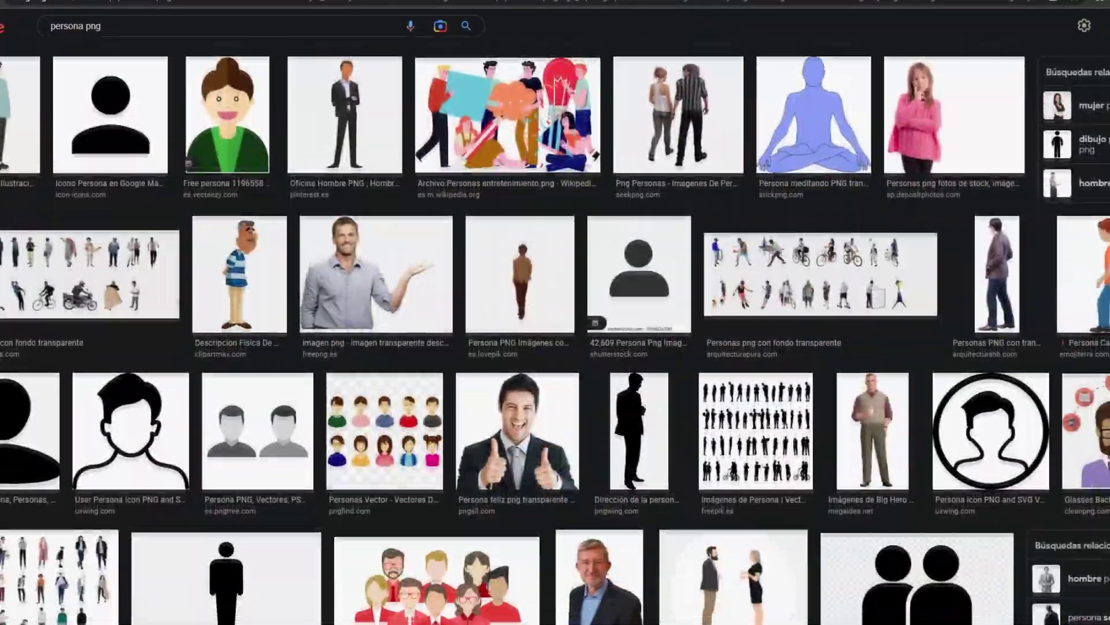
{"action": "left_click", "coordinate": [518, 434]}
{"action": "scroll", "coordinate": [885, 347], "scroll_direction": "down", "scroll_amount": 8}
{"action": "scroll", "coordinate": [318, 347], "scroll_direction": "down", "scroll_amount": 5}
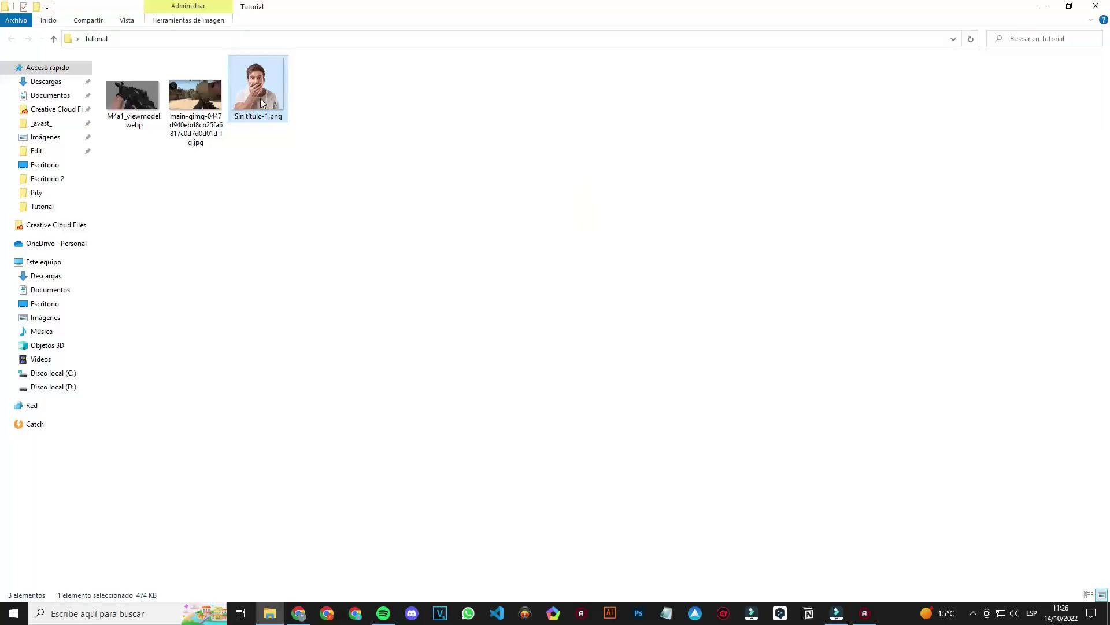
View Sin título-1.png from the Tutorial folder, and browse the "arma counter png" image results in the browser
{"action": "double_click", "coordinate": [261, 99]}
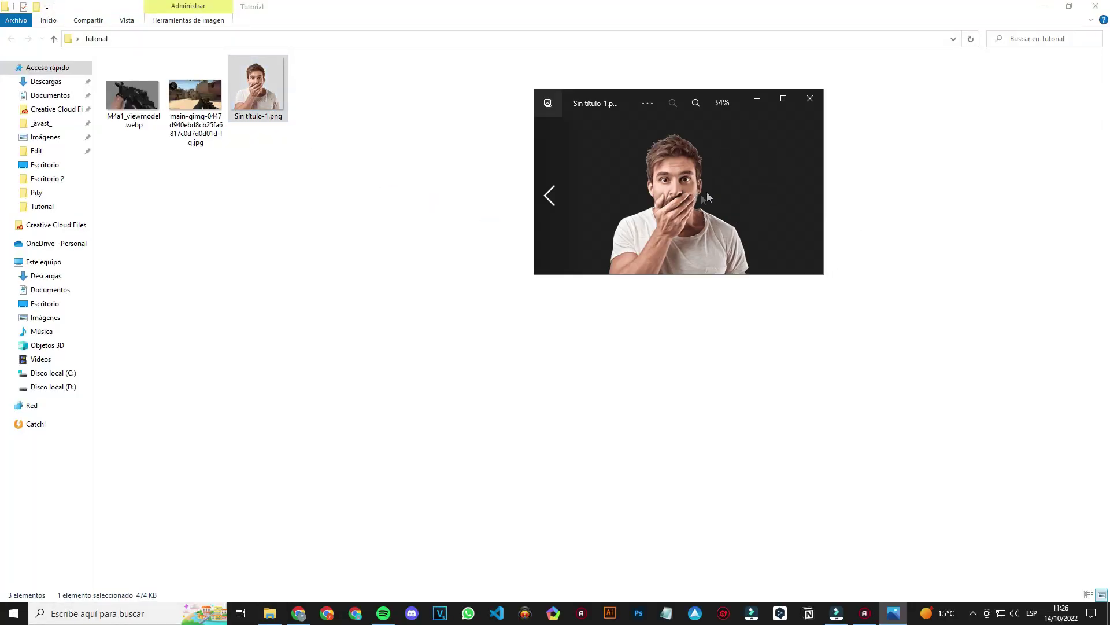
{"action": "left_click", "coordinate": [808, 106]}
{"action": "left_click", "coordinate": [311, 615]}
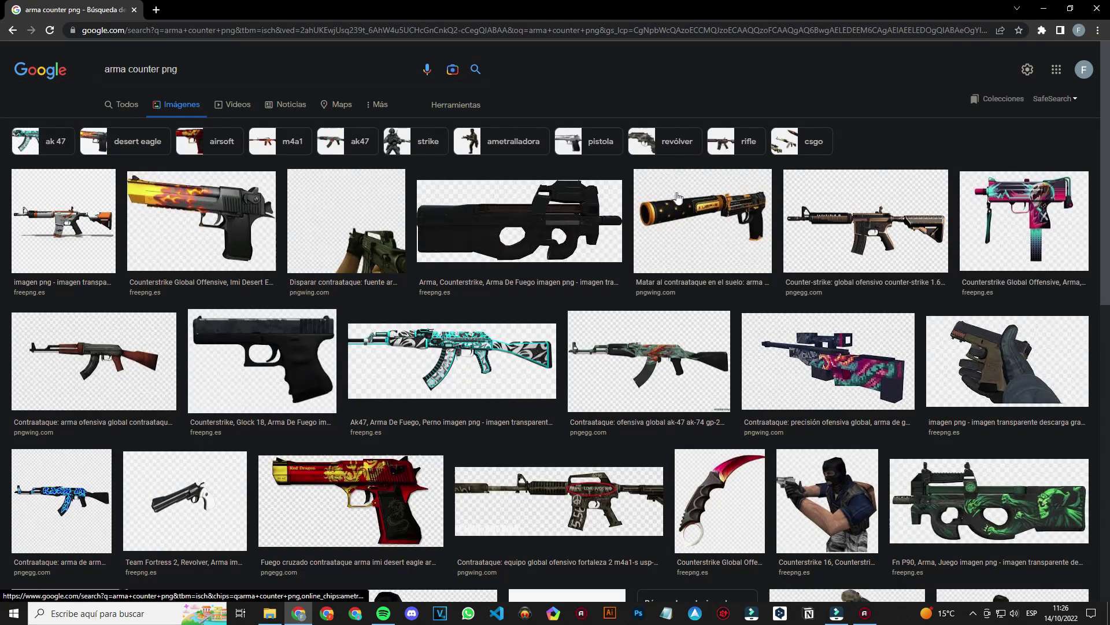
{"action": "scroll", "coordinate": [1109, 241], "scroll_direction": "down", "scroll_amount": 1}
{"action": "scroll", "coordinate": [1108, 241], "scroll_direction": "down", "scroll_amount": 1}
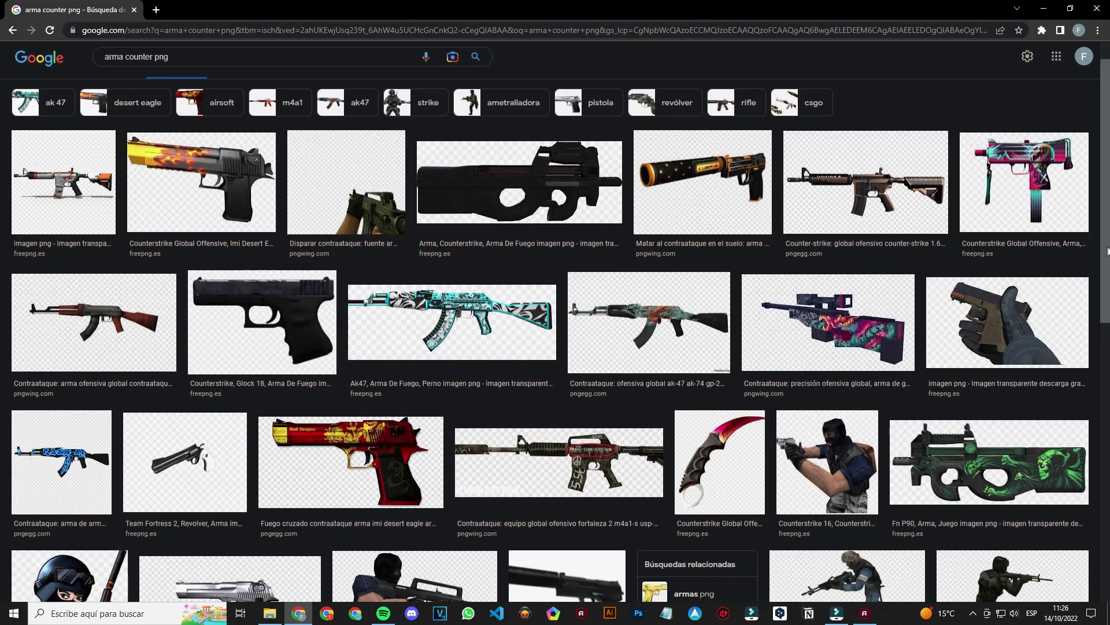
Import the weapon, gameplay and person images from the Tutorial folder into the Wondershare Filmora project
{"action": "left_click", "coordinate": [279, 615]}
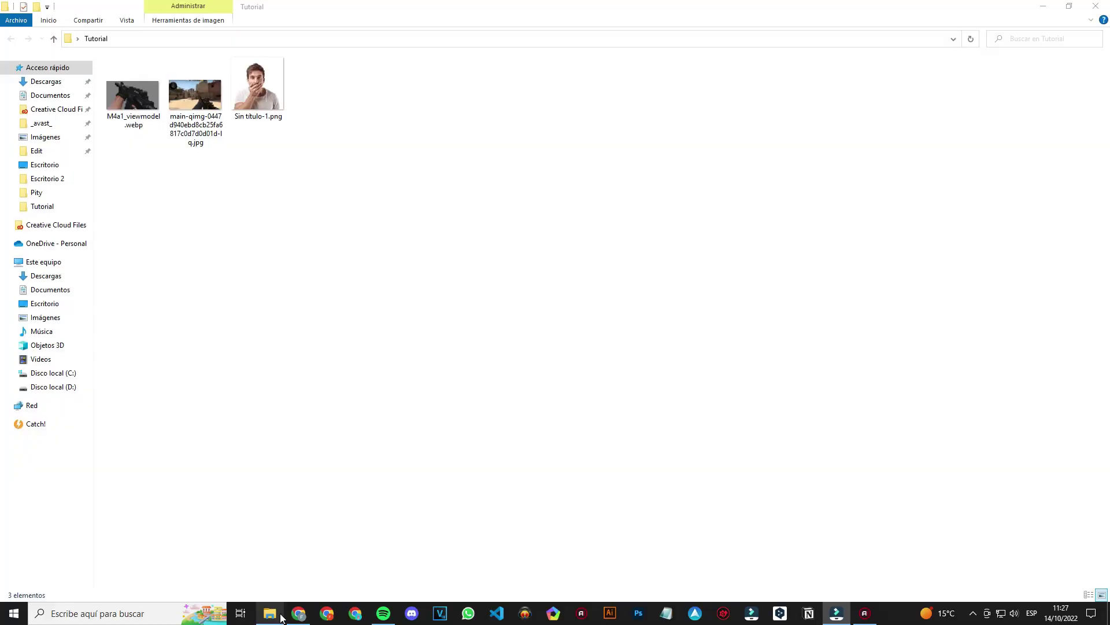
{"action": "left_click_drag", "start_coordinate": [274, 165], "coordinate": [137, 81]}
{"action": "left_click_drag", "start_coordinate": [283, 103], "coordinate": [331, 282]}
{"action": "left_click", "coordinate": [347, 213]}
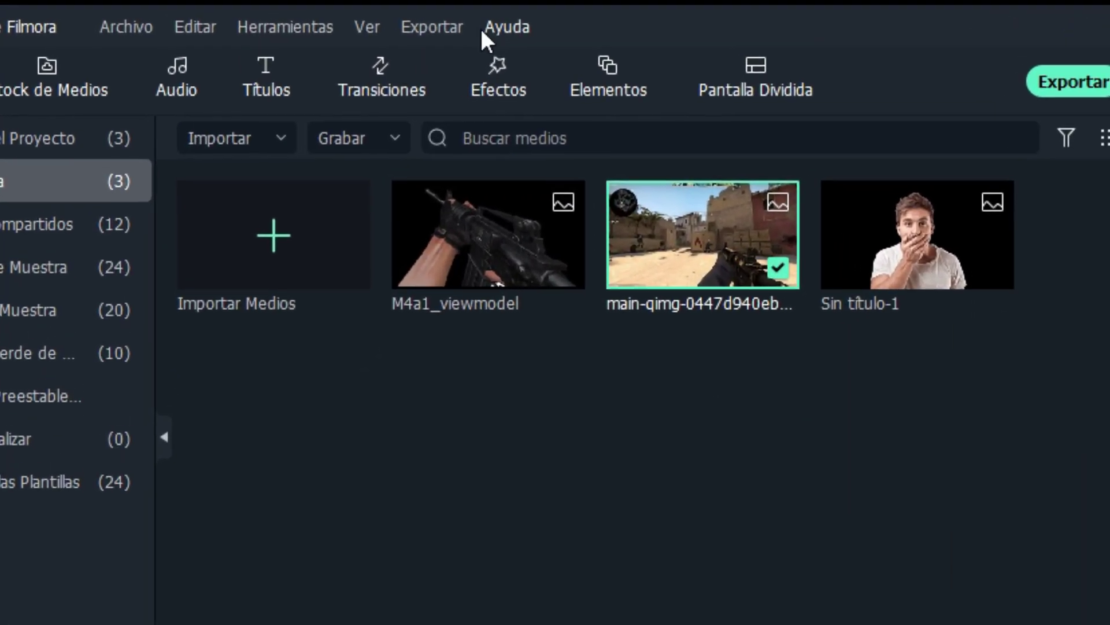
Search the effects for "desenfoque", apply Desenfoque cuadrado to the gameplay clip, and open the clip's effect settings
{"action": "left_click", "coordinate": [274, 29]}
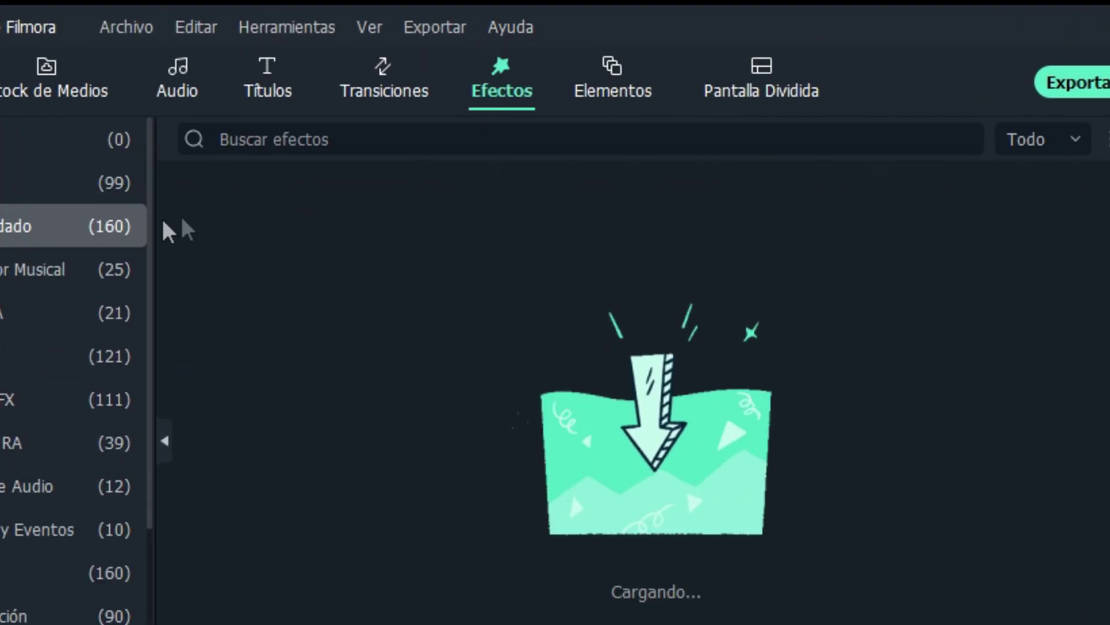
{"action": "left_click", "coordinate": [314, 145]}
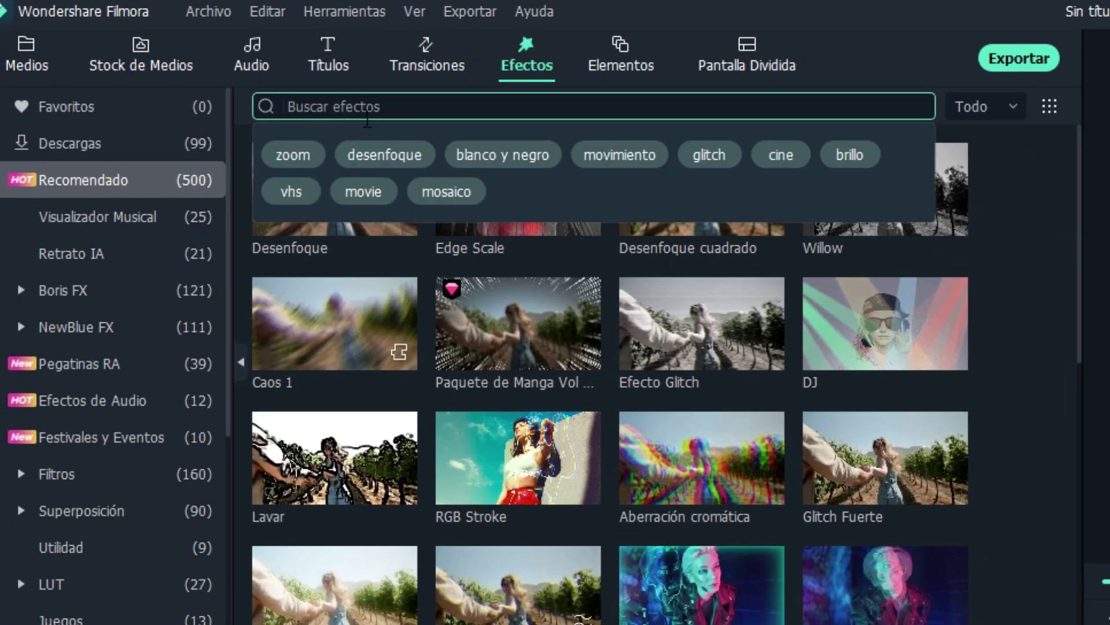
{"action": "type", "text": "desenfoque"}
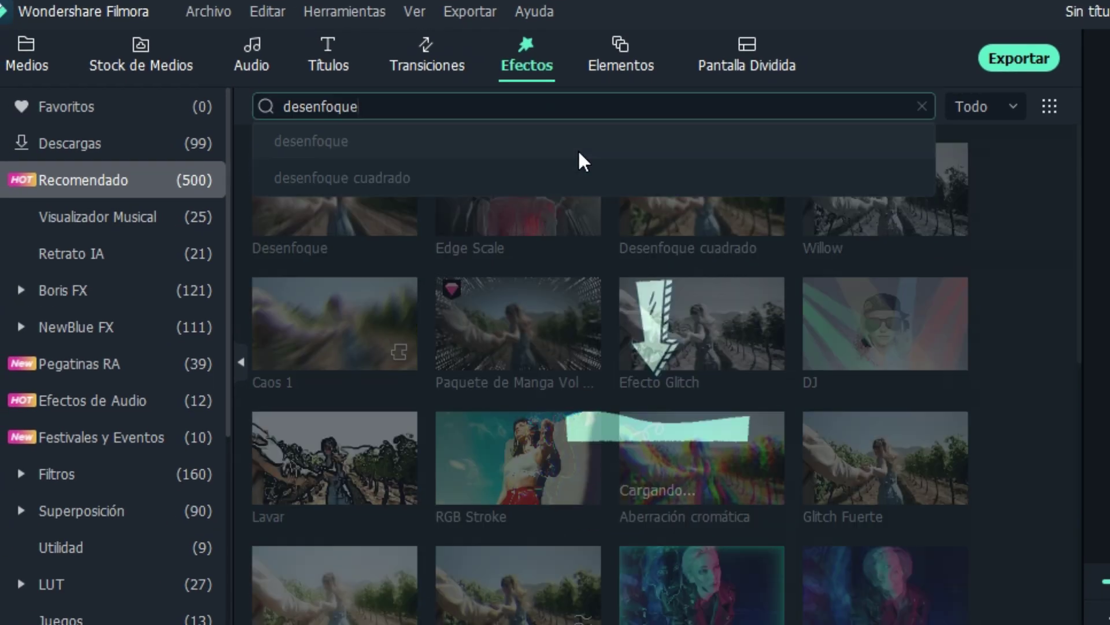
{"action": "left_click", "coordinate": [400, 145]}
{"action": "left_click_drag", "start_coordinate": [520, 199], "coordinate": [146, 456]}
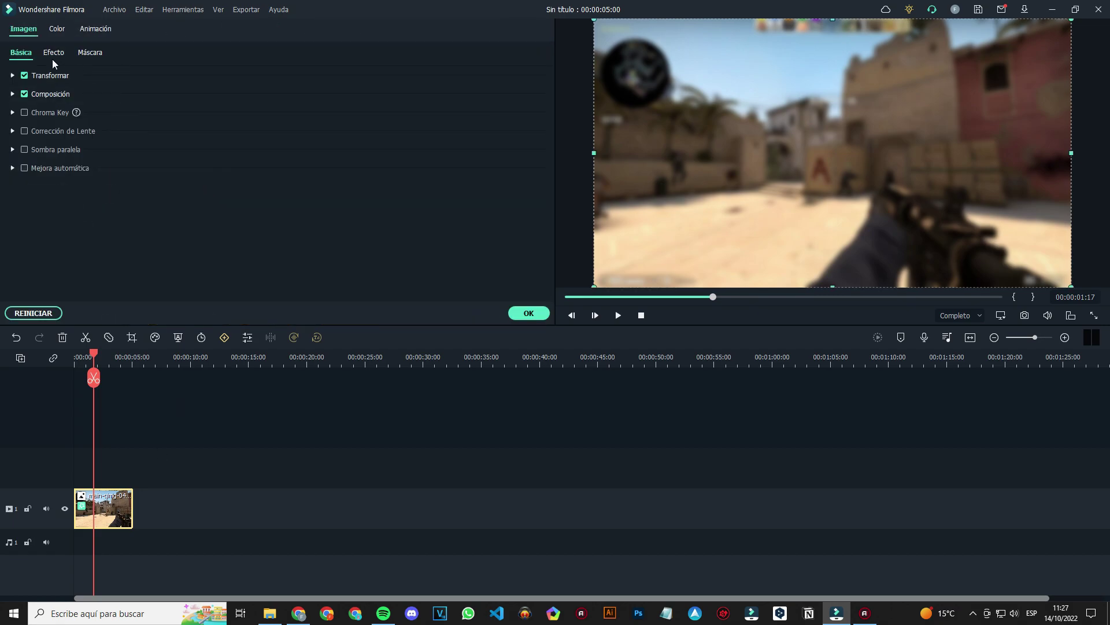
{"action": "left_click", "coordinate": [54, 53]}
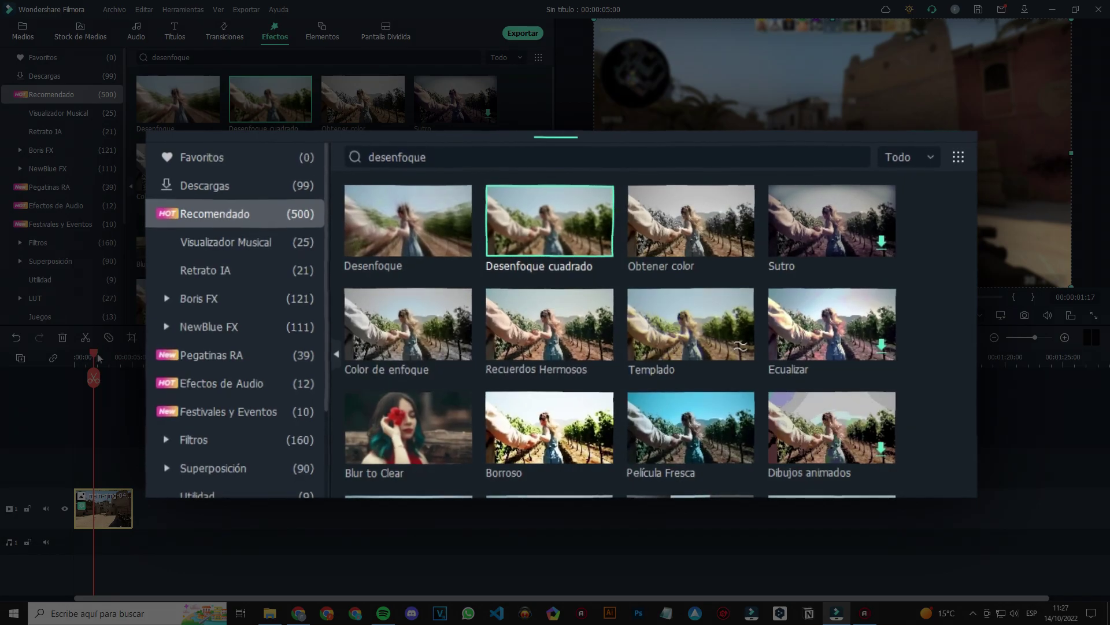
Place the Lila sample color on track 2 above the gameplay clip, and return the playhead to the start
{"action": "left_click", "coordinate": [22, 34]}
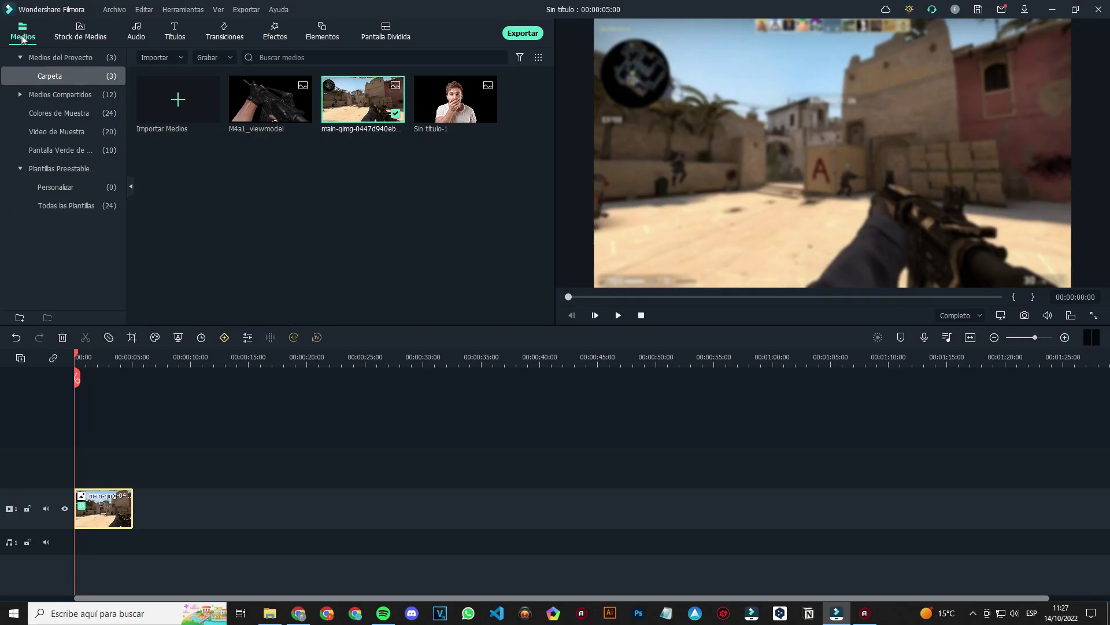
{"action": "left_click", "coordinate": [81, 113]}
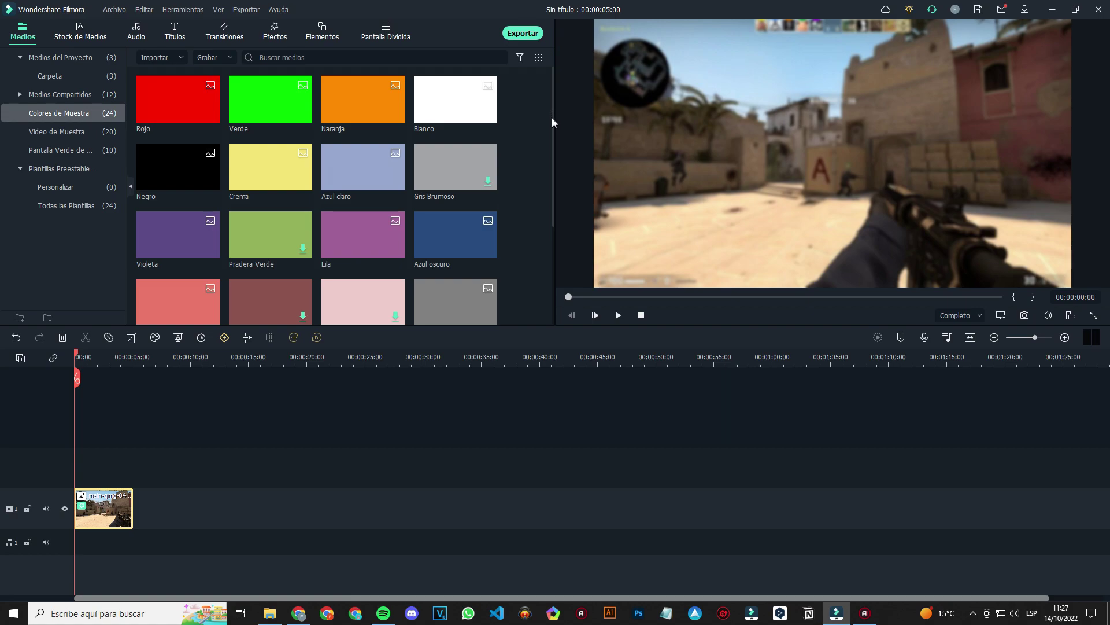
{"action": "left_click_drag", "start_coordinate": [364, 260], "coordinate": [132, 434]}
{"action": "left_click", "coordinate": [109, 362]}
{"action": "left_click_drag", "start_coordinate": [110, 362], "coordinate": [75, 364]}
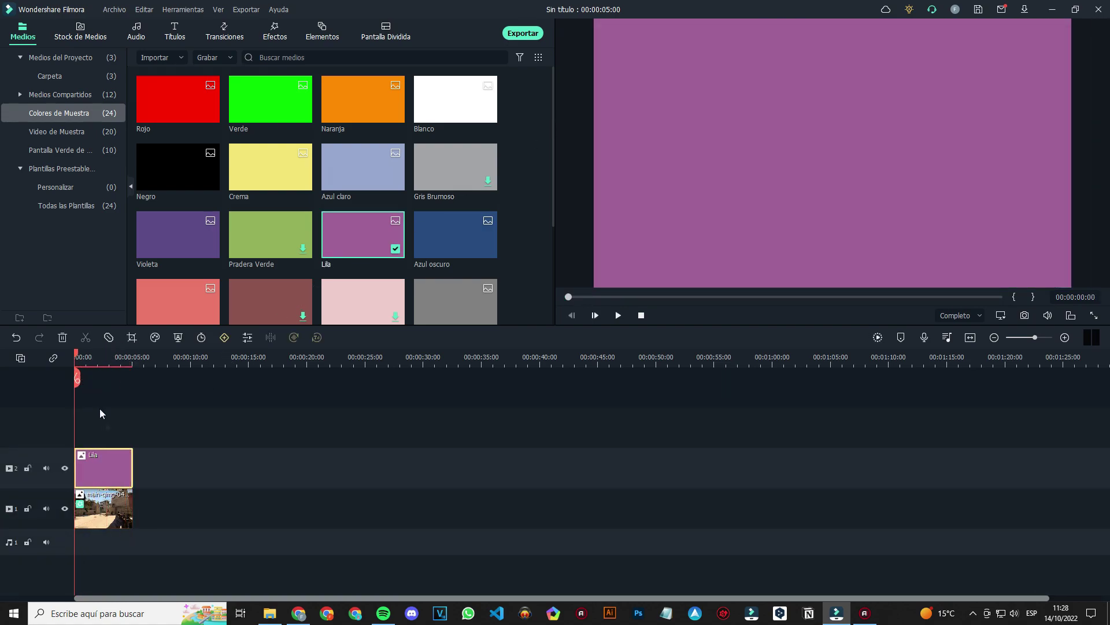
Set the Lila clip's temperature, tint, contrast and saturation to 100 and lower its brightness to the minimum
{"action": "double_click", "coordinate": [111, 471]}
{"action": "left_click", "coordinate": [57, 29]}
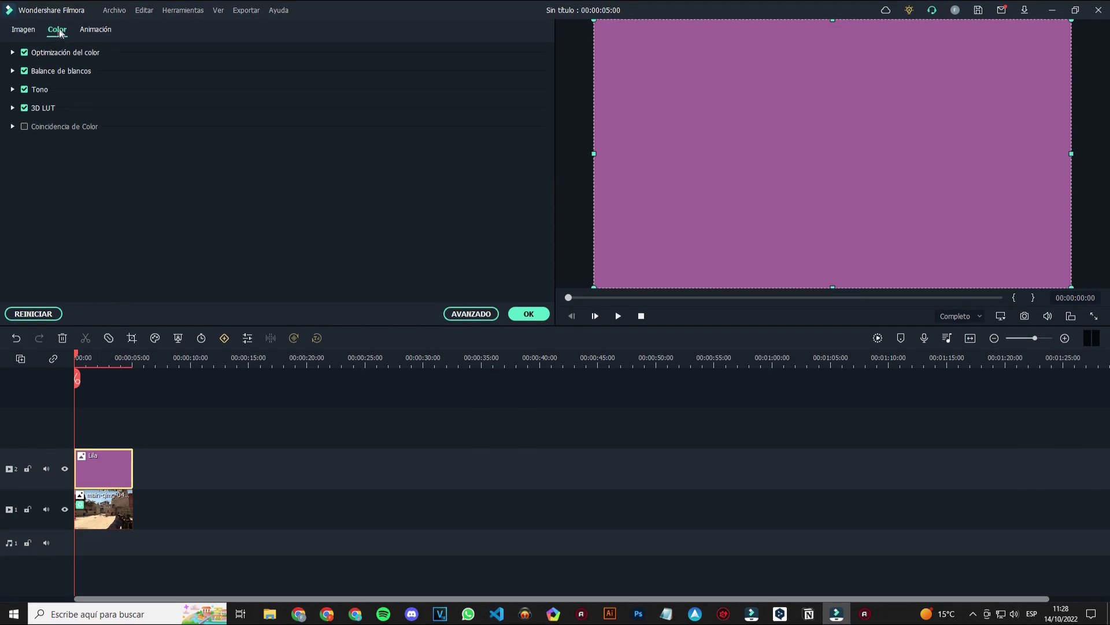
{"action": "left_click", "coordinate": [13, 89]}
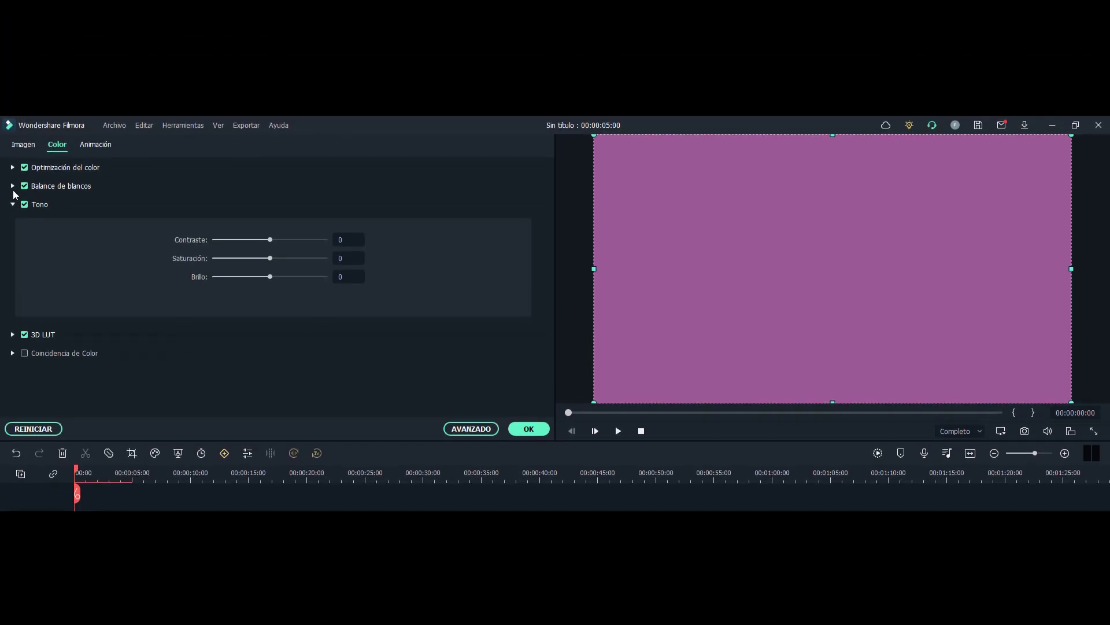
{"action": "left_click", "coordinate": [13, 189]}
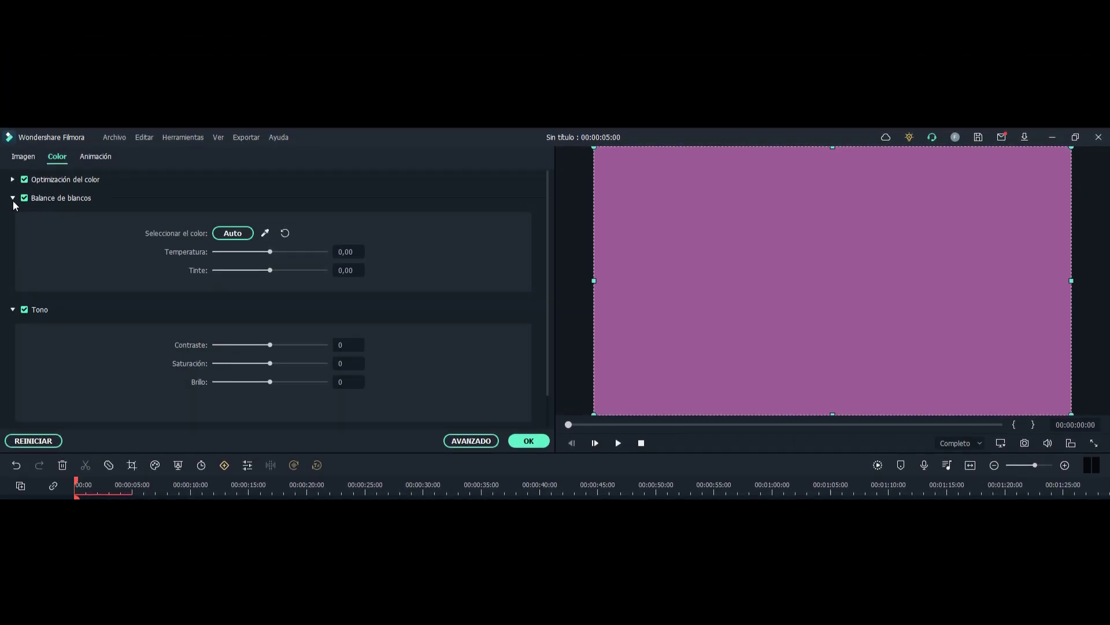
{"action": "left_click_drag", "start_coordinate": [271, 252], "coordinate": [378, 250]}
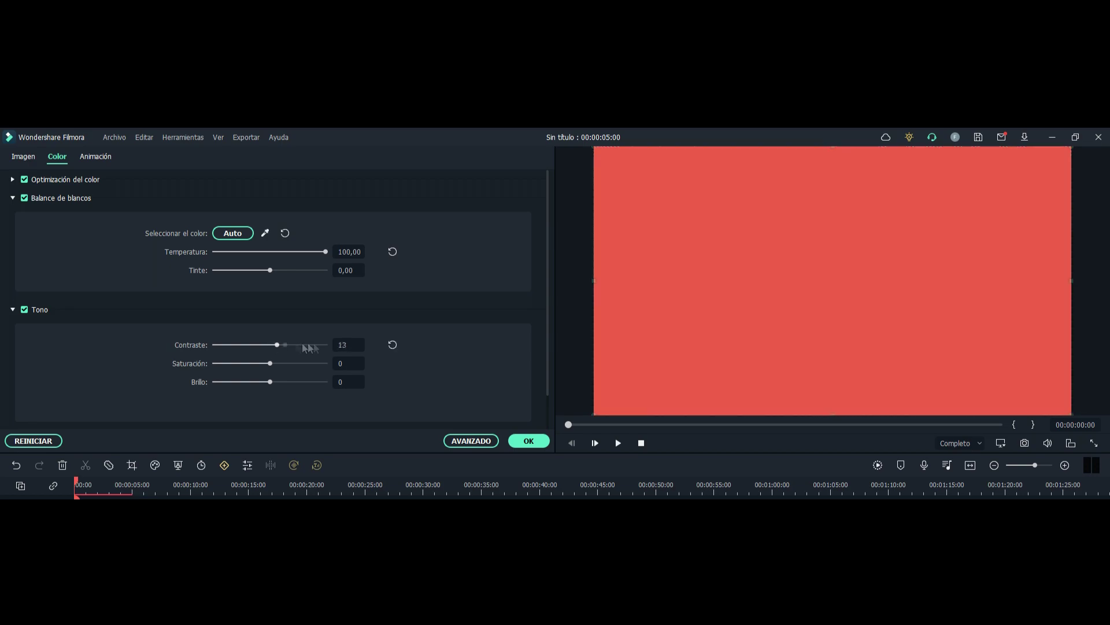
{"action": "left_click_drag", "start_coordinate": [278, 273], "coordinate": [353, 318]}
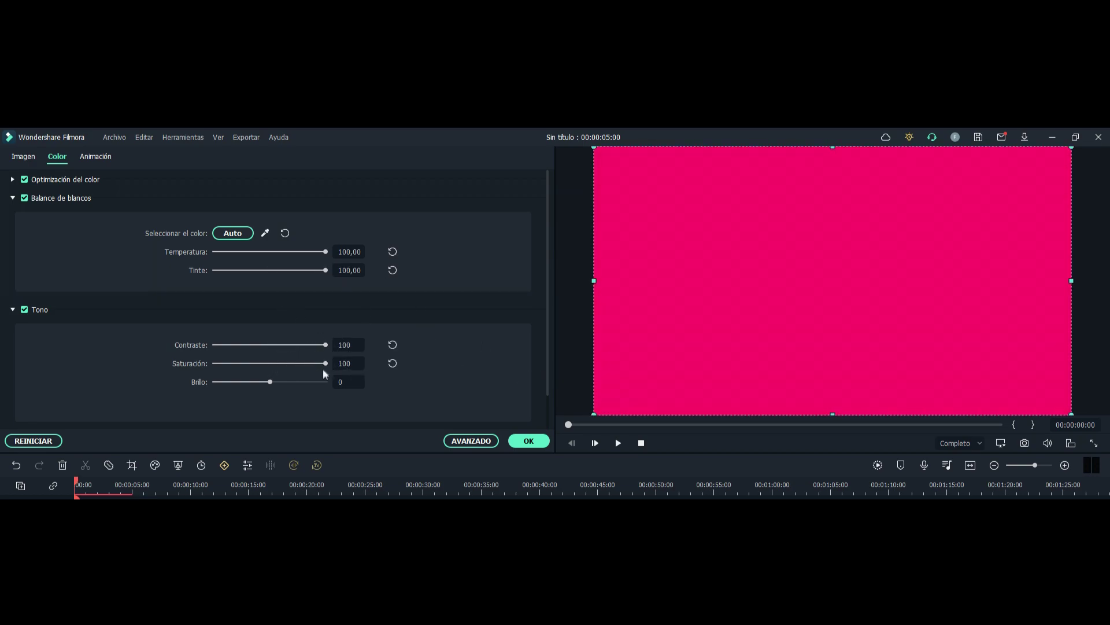
{"action": "left_click_drag", "start_coordinate": [269, 381], "coordinate": [213, 381]}
{"action": "left_click", "coordinate": [529, 441]}
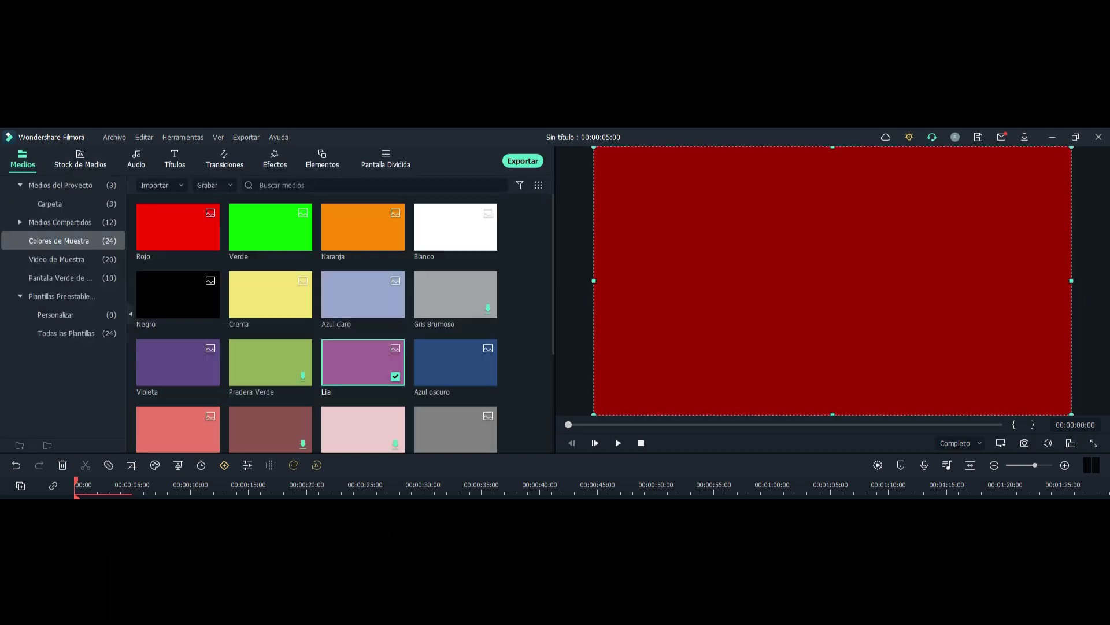
Change the Lila clip's blend mode from Normal to one that tints the gameplay image beneath it red
{"action": "double_click", "coordinate": [104, 549]}
{"action": "left_click", "coordinate": [29, 157]}
{"action": "left_click", "coordinate": [12, 222]}
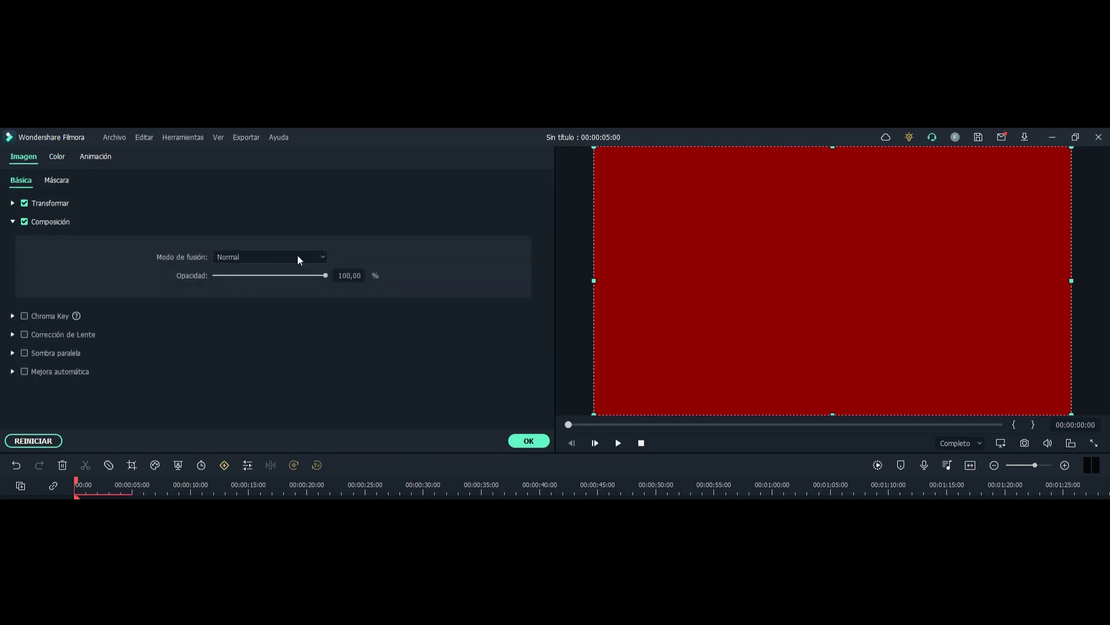
{"action": "left_click", "coordinate": [297, 257]}
{"action": "scroll", "coordinate": [277, 370], "scroll_direction": "down", "scroll_amount": 2}
{"action": "left_click", "coordinate": [265, 354]}
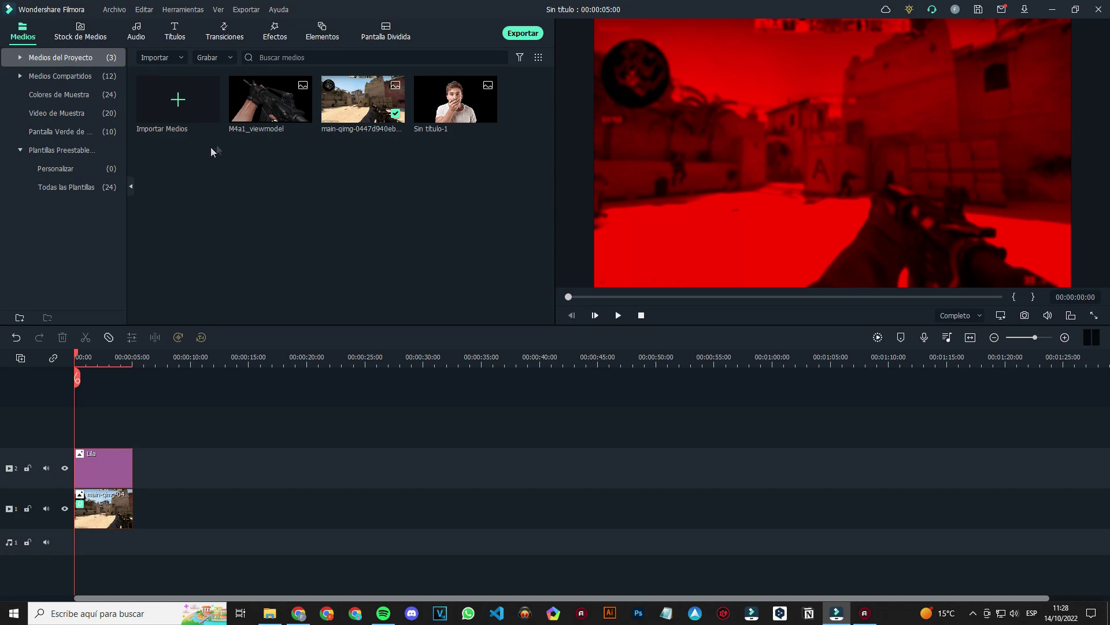
Place M4a1_viewmodel on track 3 above the Lila clip and shrink it toward the frame's lower-right corner
{"action": "left_click_drag", "start_coordinate": [258, 121], "coordinate": [110, 431]}
{"action": "left_click_drag", "start_coordinate": [594, 19], "coordinate": [769, 125]}
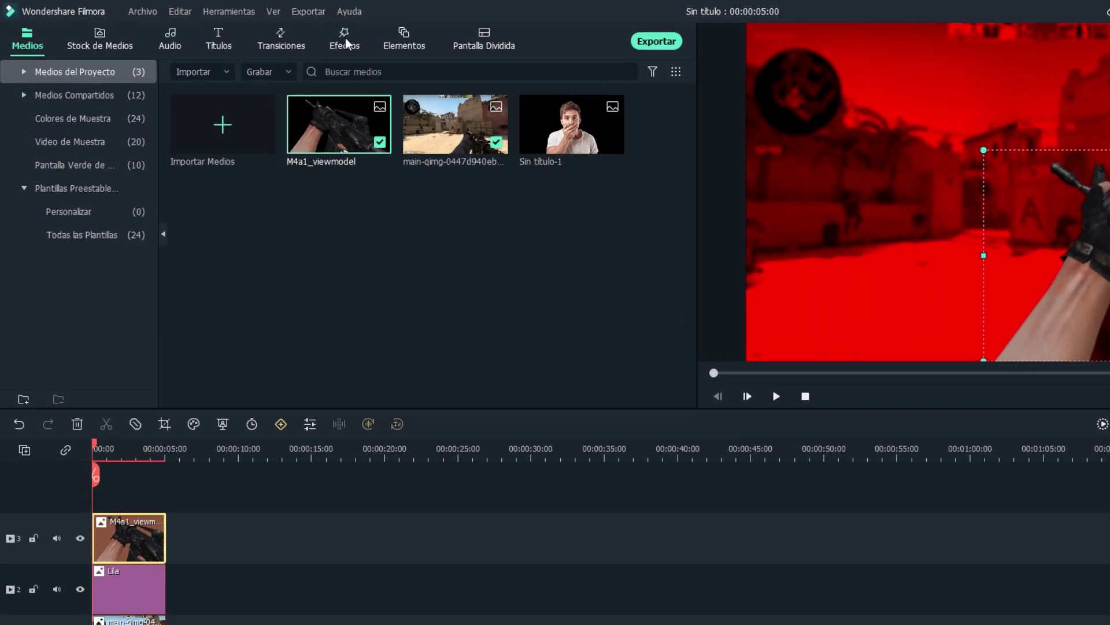
Search the effects for "lavar" and apply the Lavar effect to the M4a1_viewmodel clip
{"action": "left_click", "coordinate": [339, 43]}
{"action": "left_click", "coordinate": [481, 103]}
{"action": "type", "text": "lavar"}
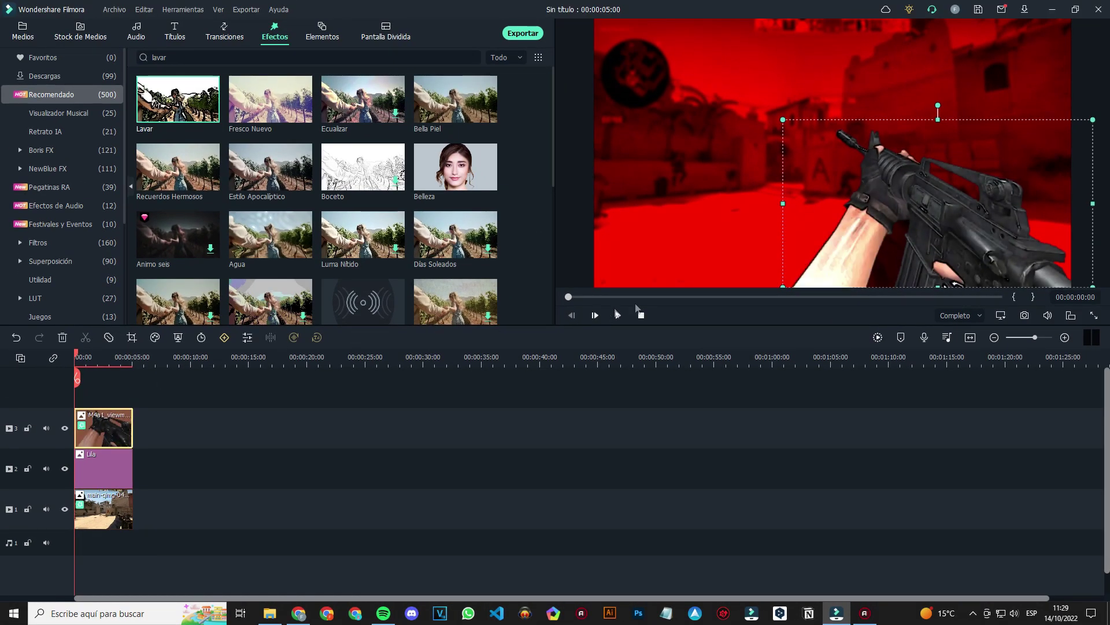
Enable the drop shadow on the M4a1_viewmodel clip and set the shadow colour to red
{"action": "double_click", "coordinate": [104, 432]}
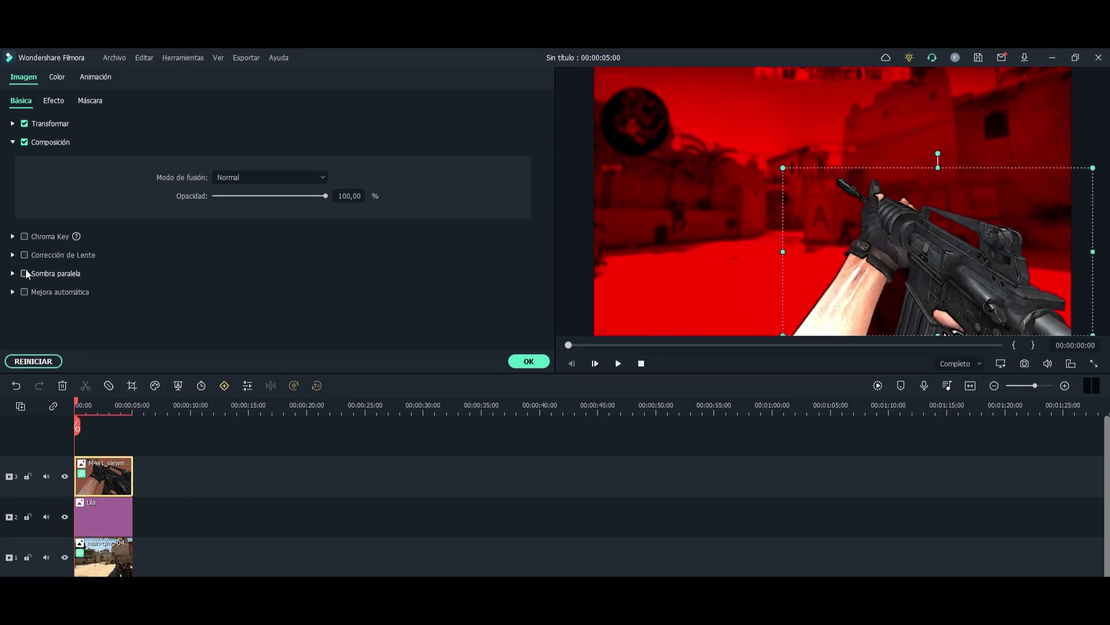
{"action": "left_click", "coordinate": [24, 225]}
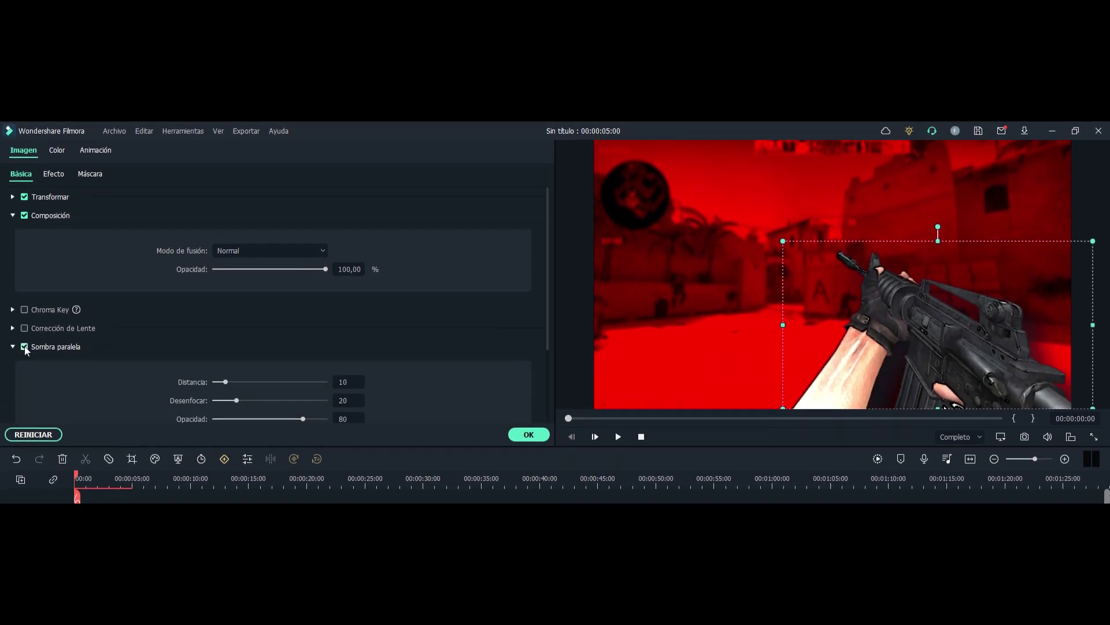
{"action": "left_click_drag", "start_coordinate": [548, 320], "coordinate": [540, 408]}
{"action": "left_click", "coordinate": [238, 336]}
{"action": "left_click", "coordinate": [258, 421]}
{"action": "left_click", "coordinate": [435, 379]}
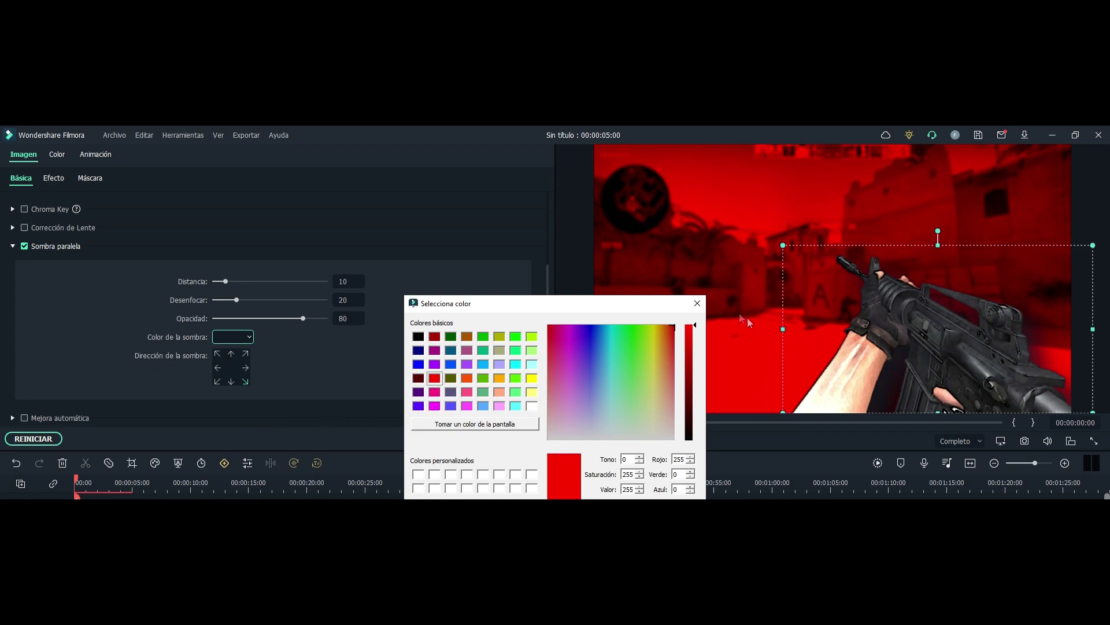
{"action": "left_click", "coordinate": [627, 525]}
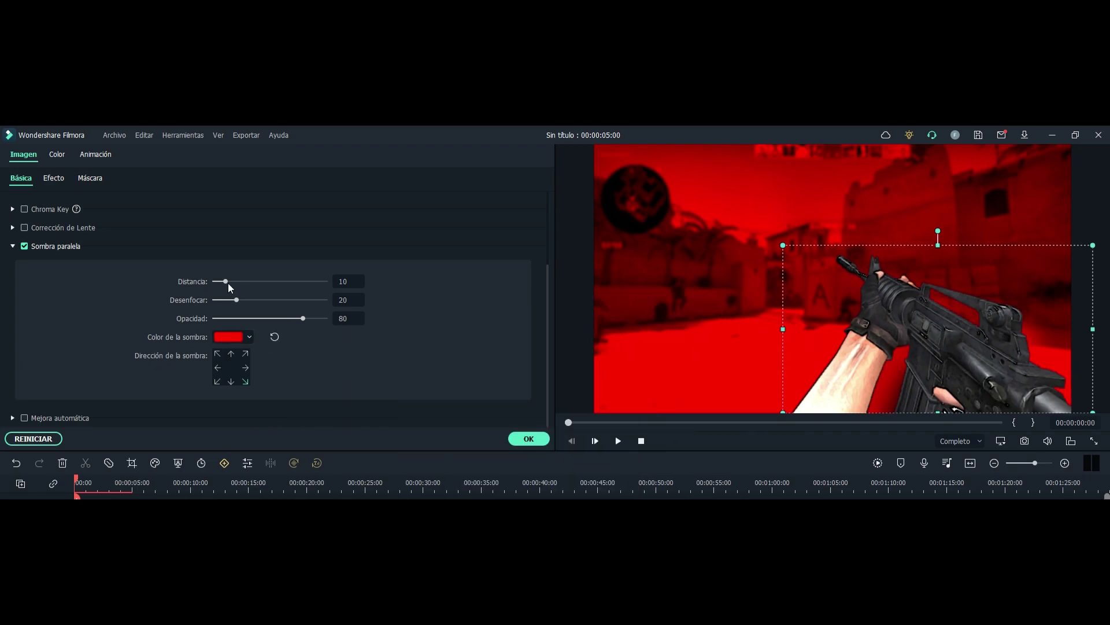
Set the weapon shadow's distance to 0, blur to 10 and opacity to 100
{"action": "left_click_drag", "start_coordinate": [226, 282], "coordinate": [206, 281]}
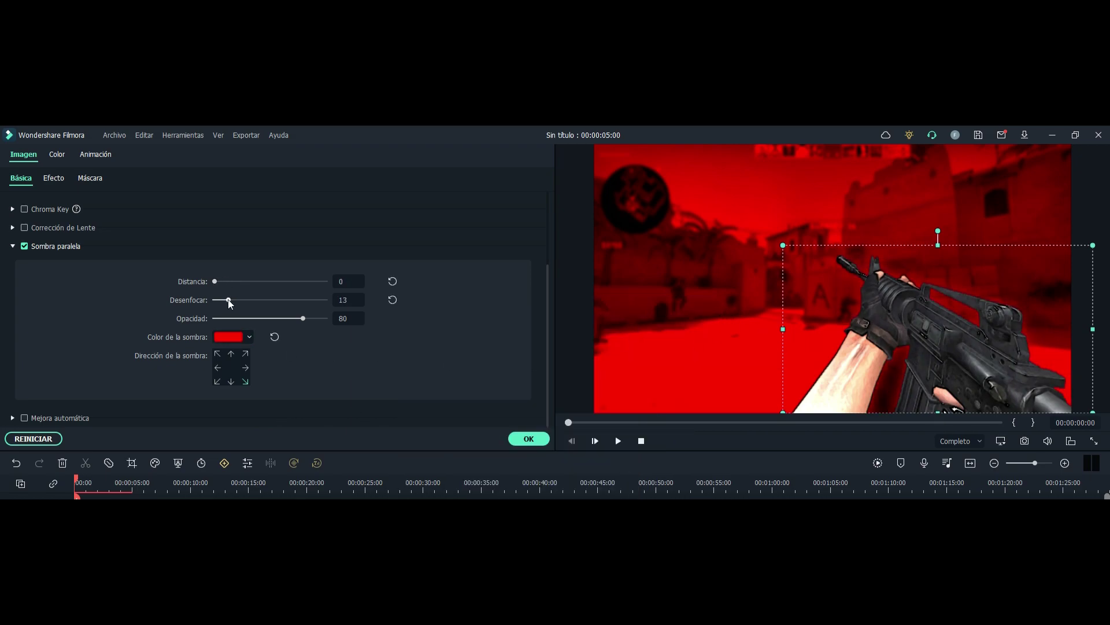
{"action": "left_click_drag", "start_coordinate": [303, 318], "coordinate": [372, 317]}
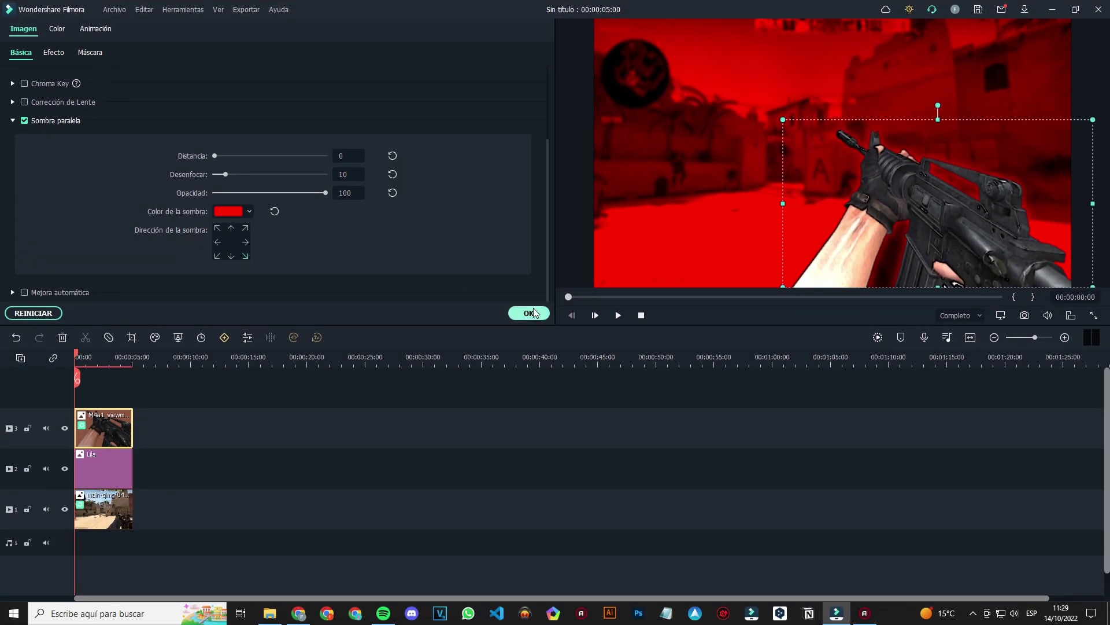
{"action": "left_click", "coordinate": [533, 313]}
Paste two copies of the M4a1_viewmodel clip onto tracks 4 and 5, aligned with the original at the timeline's start
{"action": "key", "text": "ctrl+v"}
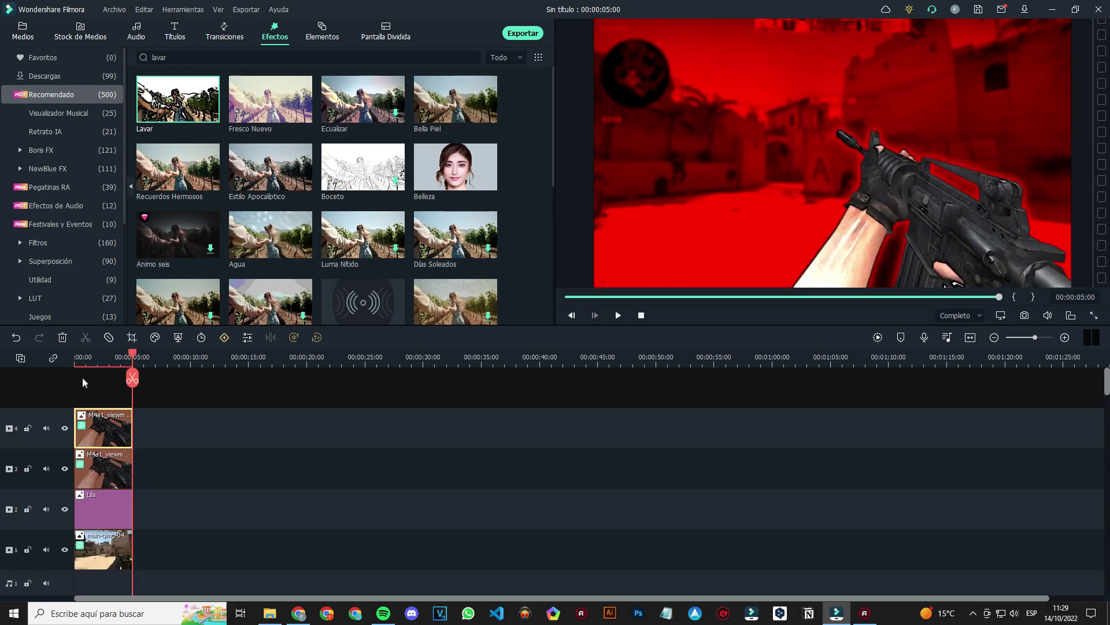
{"action": "left_click_drag", "start_coordinate": [136, 366], "coordinate": [21, 358]}
{"action": "left_click", "coordinate": [133, 394]}
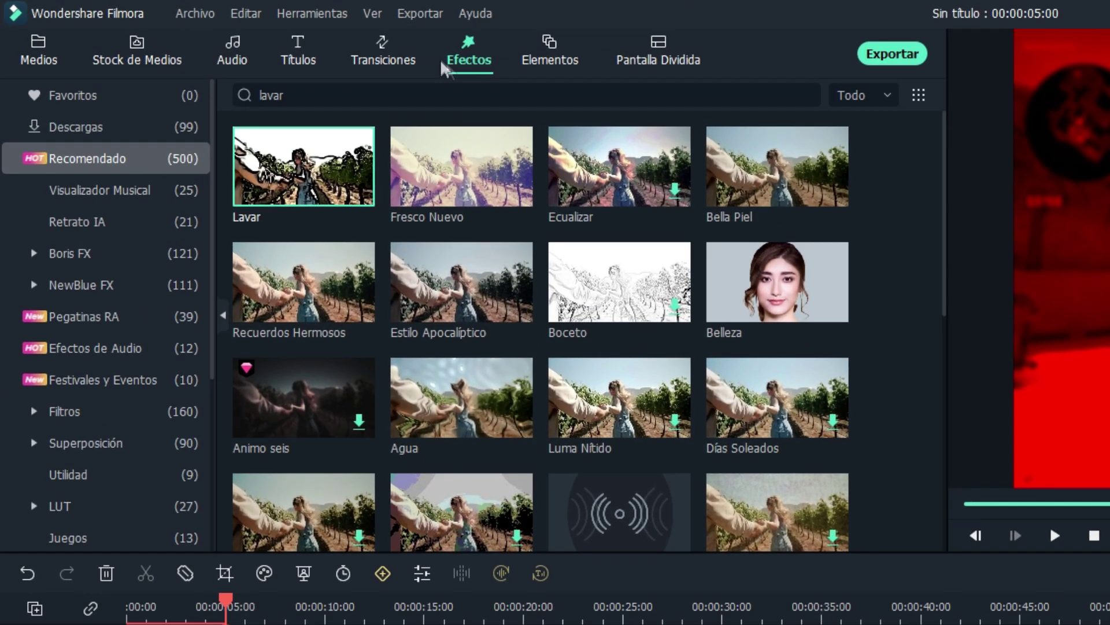
Search the effects for "lomo" and place the Lomo effect on track 6 above the weapon clips
{"action": "left_click", "coordinate": [330, 95]}
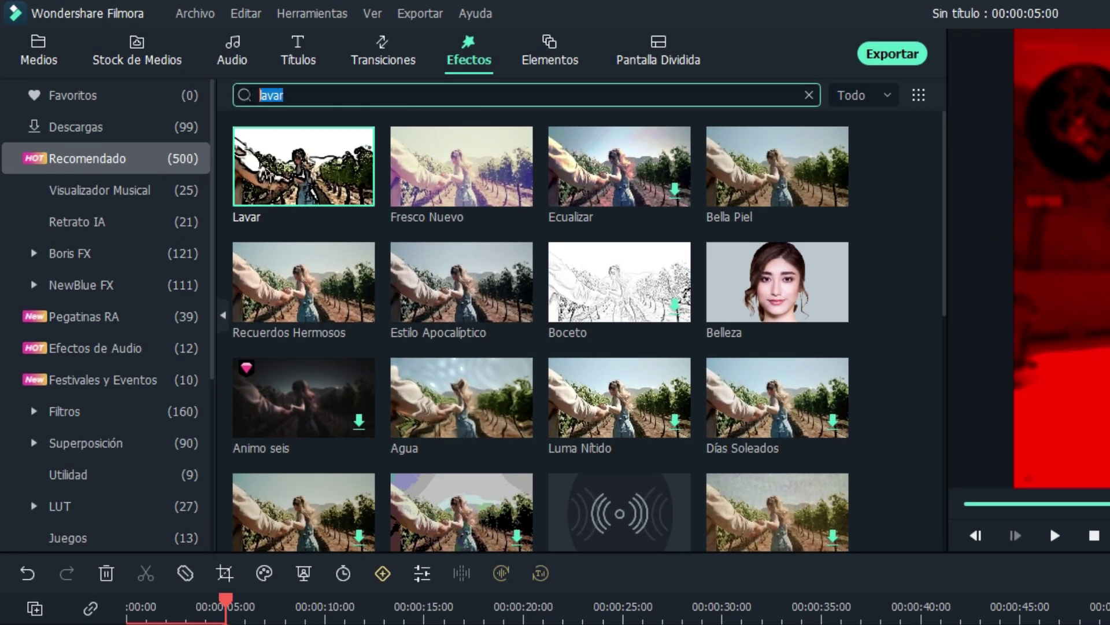
{"action": "key", "text": "Return"}
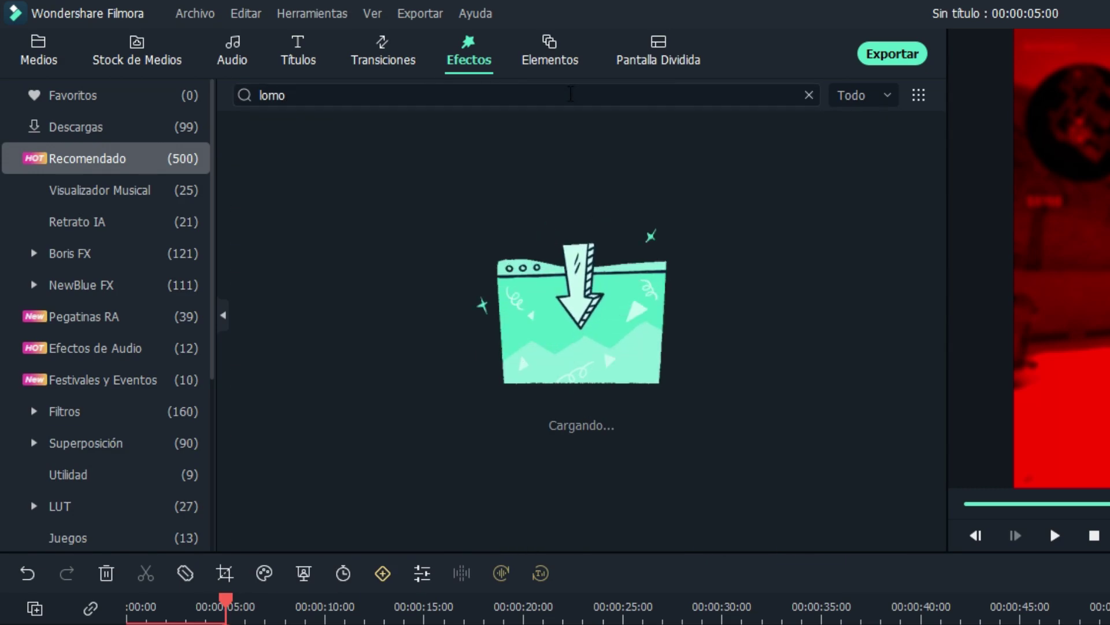
{"action": "left_click_drag", "start_coordinate": [307, 191], "coordinate": [127, 608]}
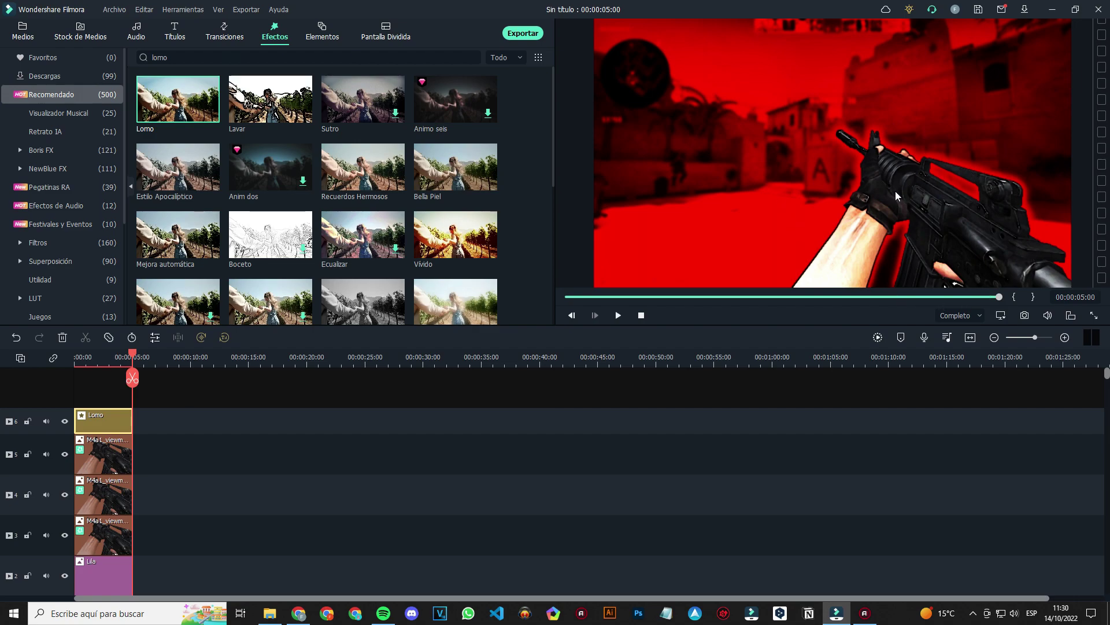
Place the Sin título-1 person image on track 7 above Lomo and move it to the left half of the frame
{"action": "left_click", "coordinate": [22, 31]}
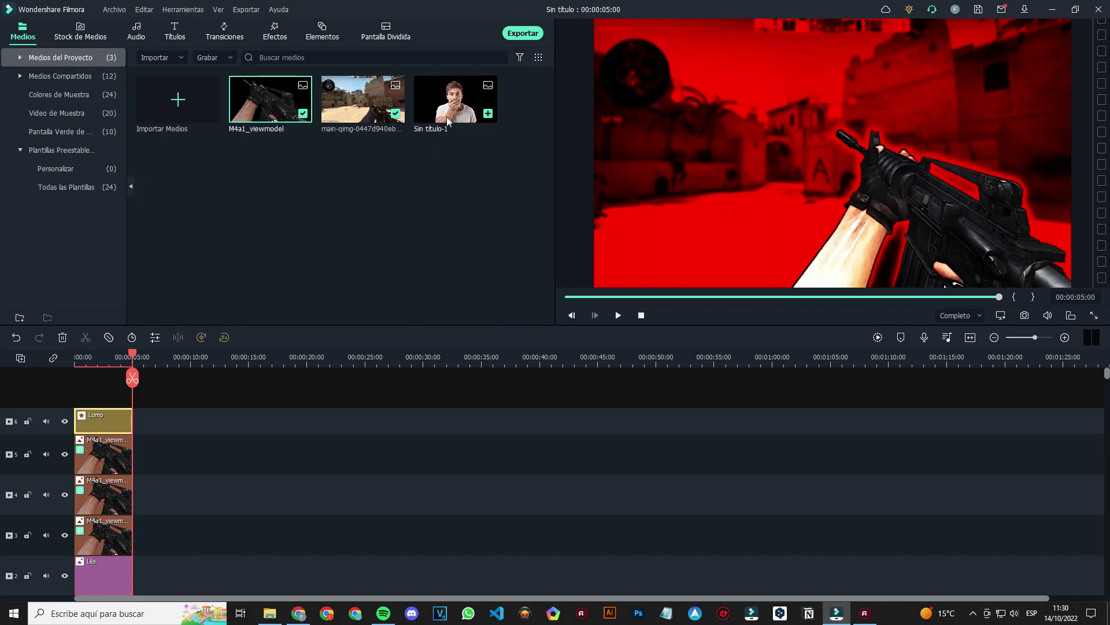
{"action": "left_click_drag", "start_coordinate": [449, 113], "coordinate": [75, 401]}
{"action": "left_click_drag", "start_coordinate": [132, 356], "coordinate": [103, 359]}
{"action": "double_click", "coordinate": [110, 428]}
{"action": "left_click_drag", "start_coordinate": [850, 252], "coordinate": [736, 253]}
Enable the drop shadow on the Sin título-1 clip and set the shadow colour to red
{"action": "left_click", "coordinate": [24, 120]}
{"action": "left_click", "coordinate": [233, 211]}
{"action": "left_click", "coordinate": [254, 294]}
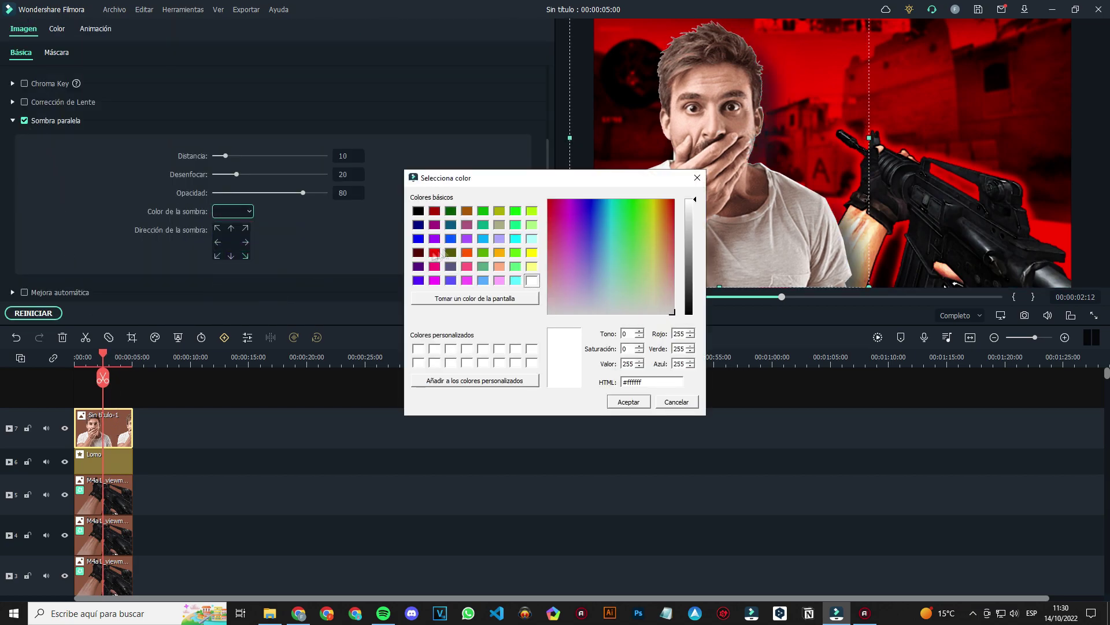
{"action": "left_click", "coordinate": [435, 252]}
{"action": "left_click", "coordinate": [629, 402]}
Set the person shadow's blur to 10, distance to 0 and opacity to 100
{"action": "left_click_drag", "start_coordinate": [236, 175], "coordinate": [225, 177]}
{"action": "left_click_drag", "start_coordinate": [225, 155], "coordinate": [211, 160]}
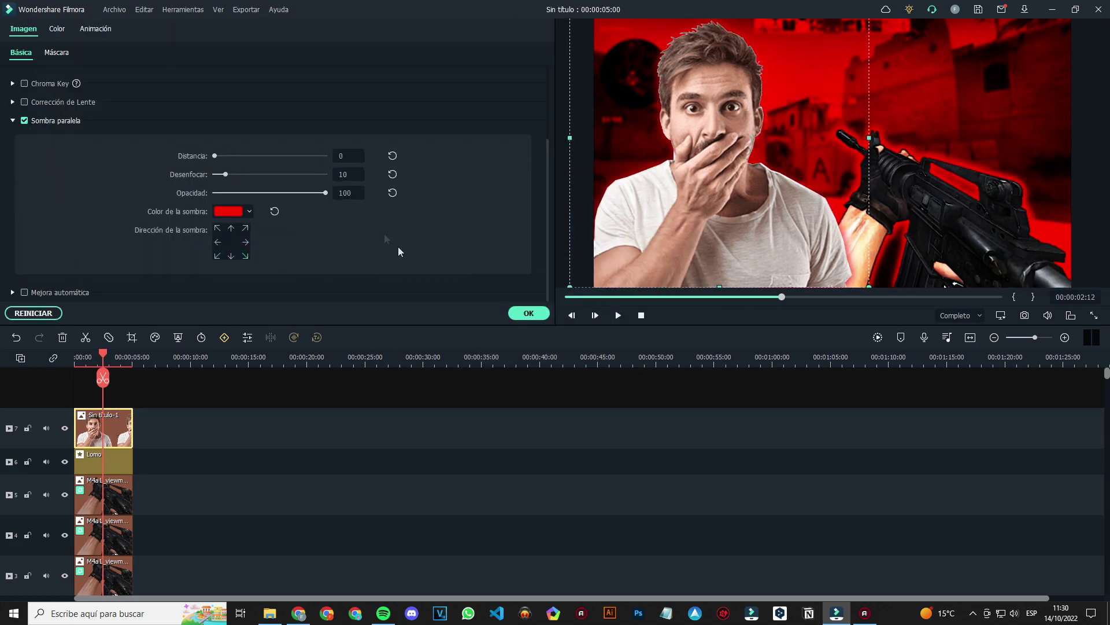
{"action": "left_click", "coordinate": [528, 313]}
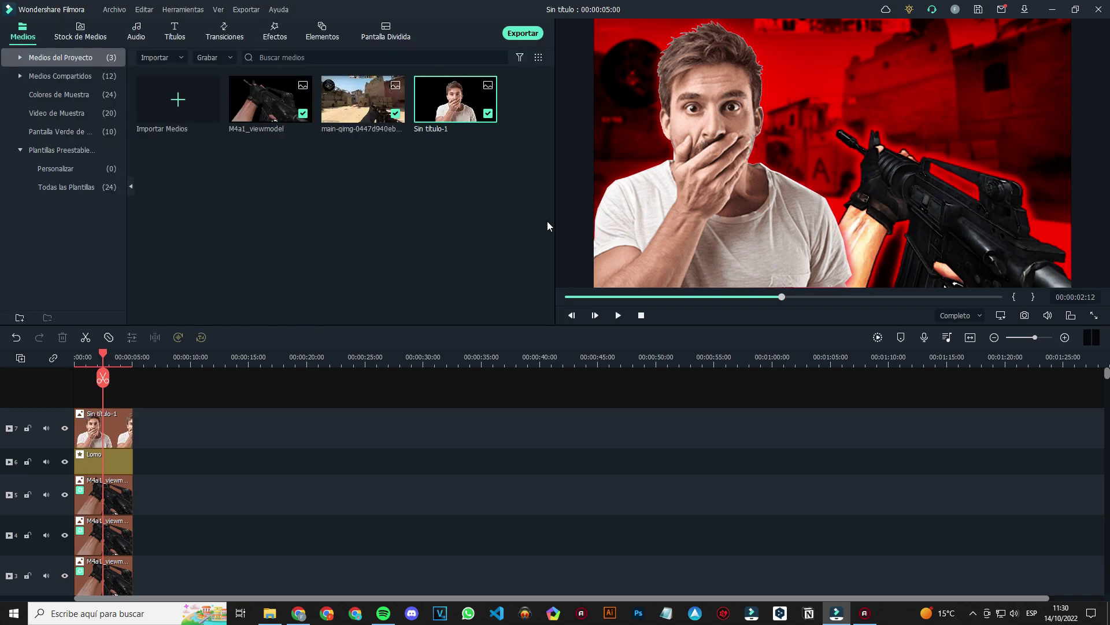
Search the elements for "lens" and place the first Clean Lens Flares element on track 8 above the person clip
{"action": "left_click", "coordinate": [329, 32]}
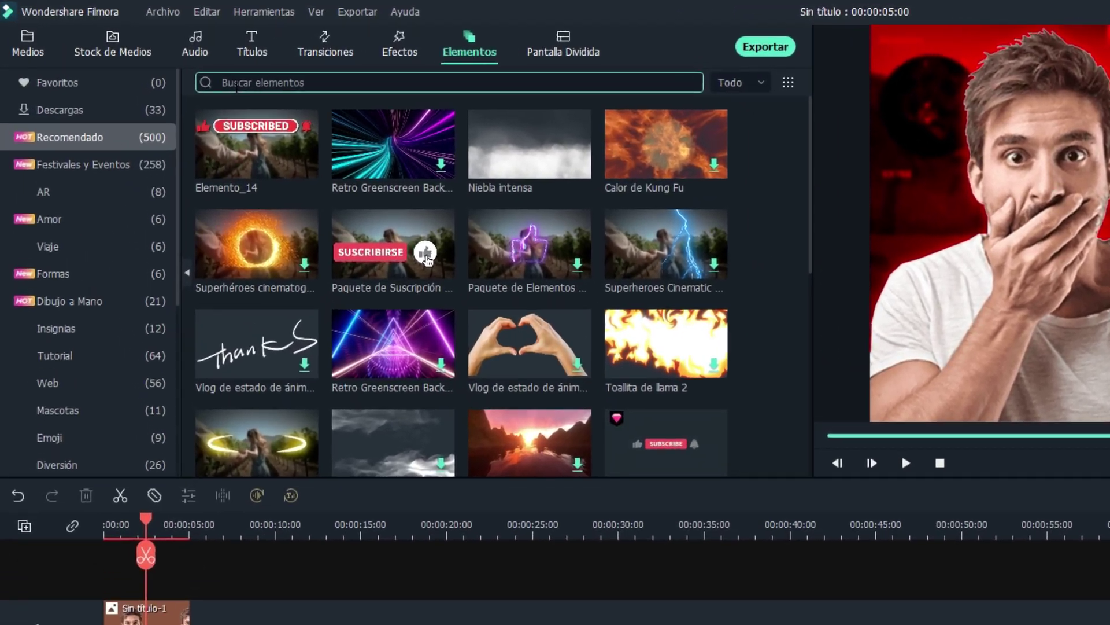
{"action": "left_click", "coordinate": [165, 58]}
{"action": "type", "text": "clean lens"}
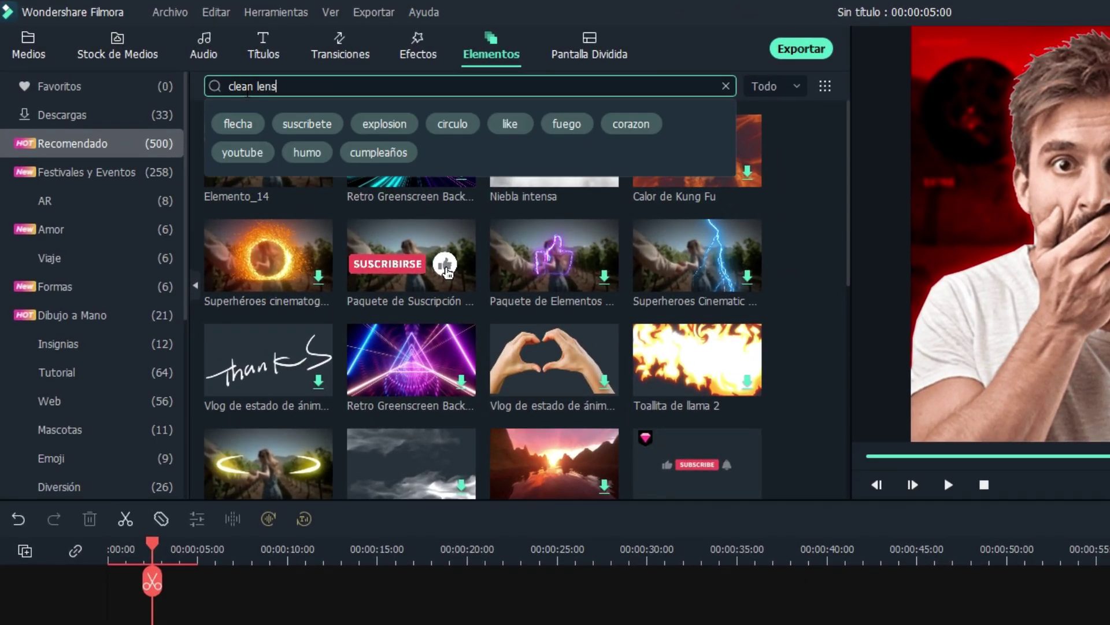
{"action": "type", "text": " fl"}
{"action": "key", "text": "BackSpace"}
{"action": "key", "text": "BackSpace"}
{"action": "key", "text": "BackSpace"}
{"action": "key", "text": "BackSpace"}
{"action": "key", "text": "BackSpace"}
{"action": "key", "text": "BackSpace"}
{"action": "key", "text": "BackSpace"}
{"action": "key", "text": "BackSpace"}
{"action": "key", "text": "BackSpace"}
{"action": "key", "text": "BackSpace"}
{"action": "key", "text": "BackSpace"}
{"action": "key", "text": "BackSpace"}
{"action": "key", "text": "BackSpace"}
{"action": "type", "text": "lens"}
{"action": "key", "text": "Return"}
{"action": "left_click_drag", "start_coordinate": [250, 175], "coordinate": [75, 392]}
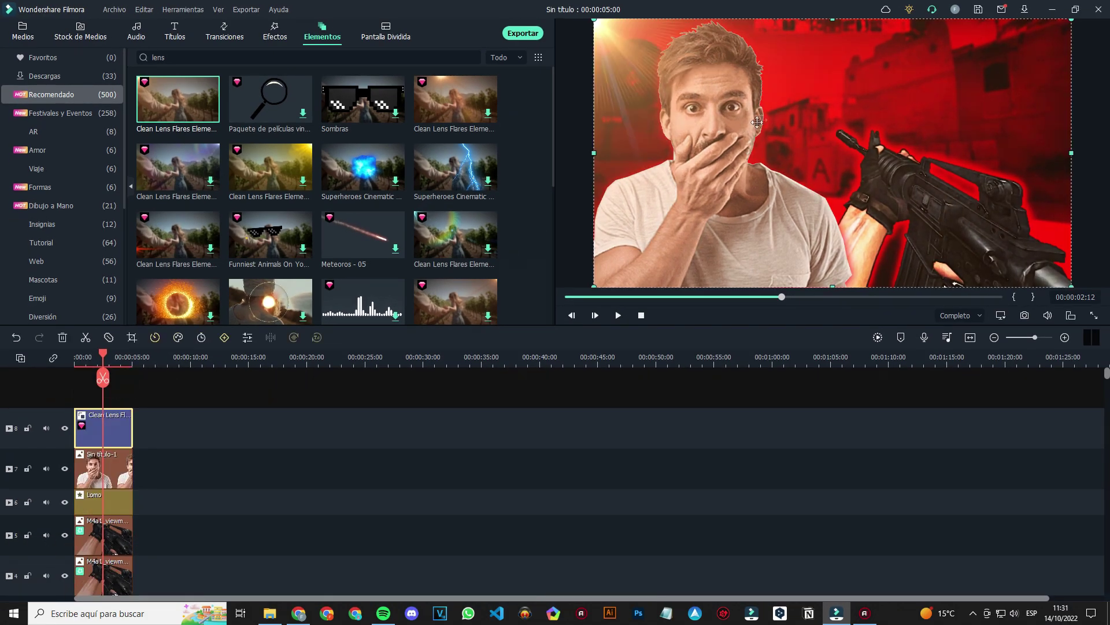
Set the Clean Lens Flares clip's temperature, contrast and saturation to 100, brightness to -50 and tint to the maximum
{"action": "double_click", "coordinate": [112, 435]}
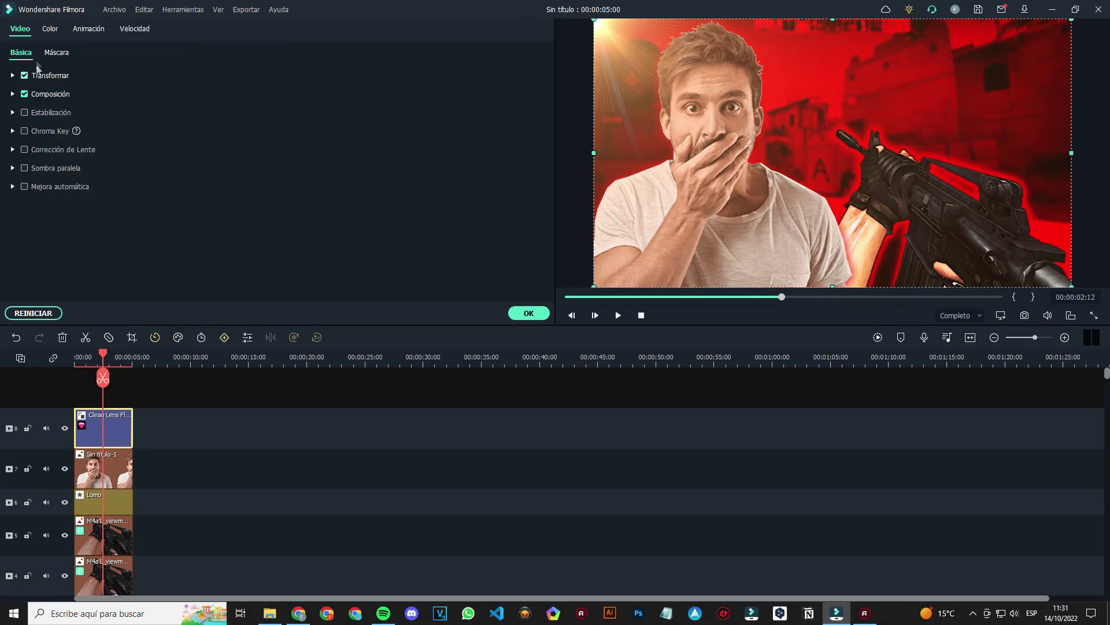
{"action": "left_click", "coordinate": [49, 29]}
{"action": "left_click", "coordinate": [13, 70]}
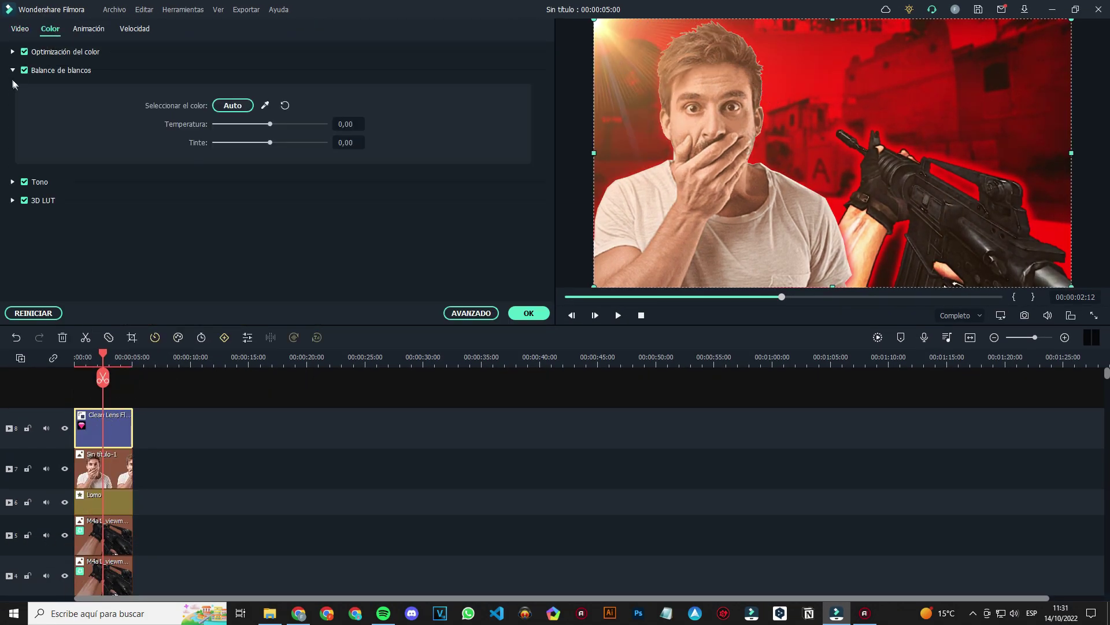
{"action": "left_click", "coordinate": [12, 182]}
{"action": "left_click_drag", "start_coordinate": [270, 124], "coordinate": [326, 123]}
{"action": "left_click_drag", "start_coordinate": [270, 217], "coordinate": [325, 217]}
{"action": "left_click_drag", "start_coordinate": [270, 235], "coordinate": [326, 235]}
{"action": "left_click_drag", "start_coordinate": [270, 254], "coordinate": [242, 254]}
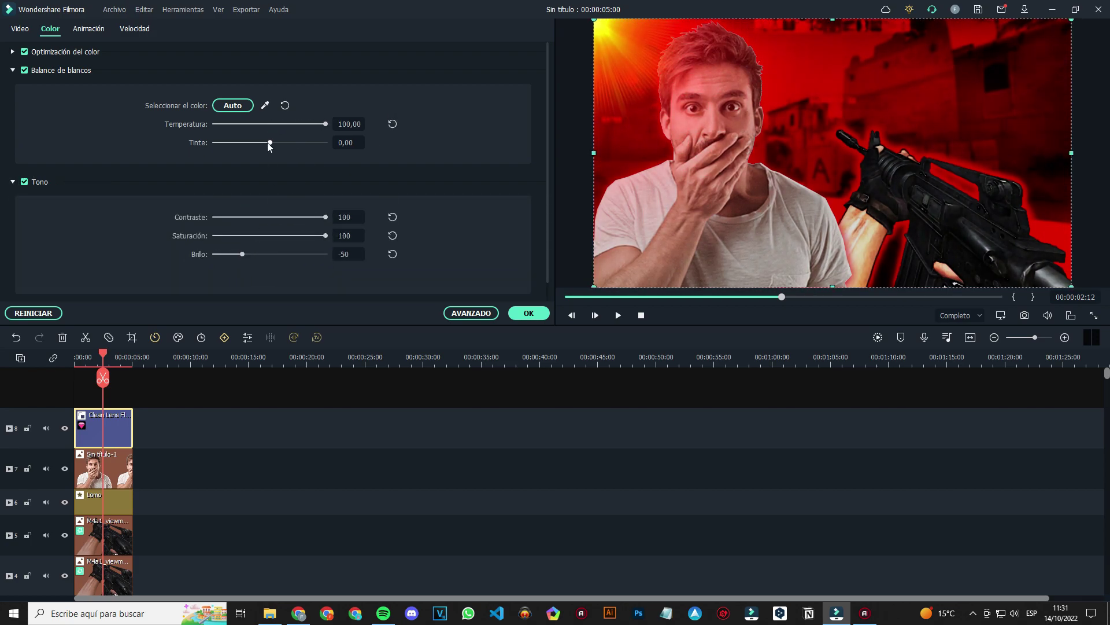
{"action": "left_click_drag", "start_coordinate": [270, 143], "coordinate": [326, 143]}
Set the Clean Lens Flares clip's blend mode to Superponer
{"action": "left_click", "coordinate": [20, 29]}
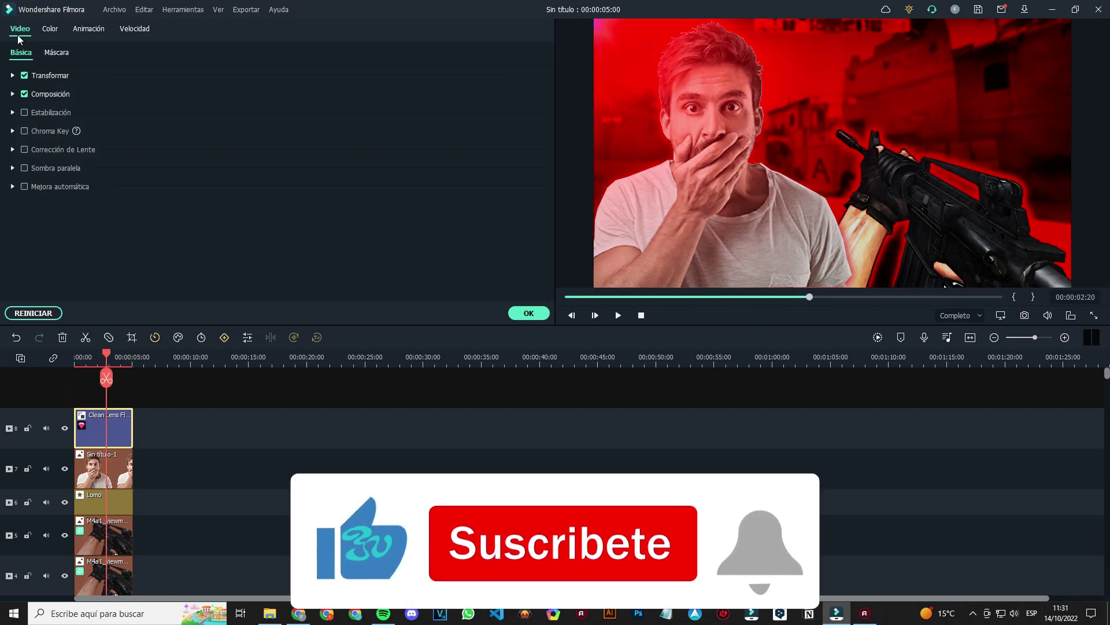
{"action": "left_click", "coordinate": [12, 93]}
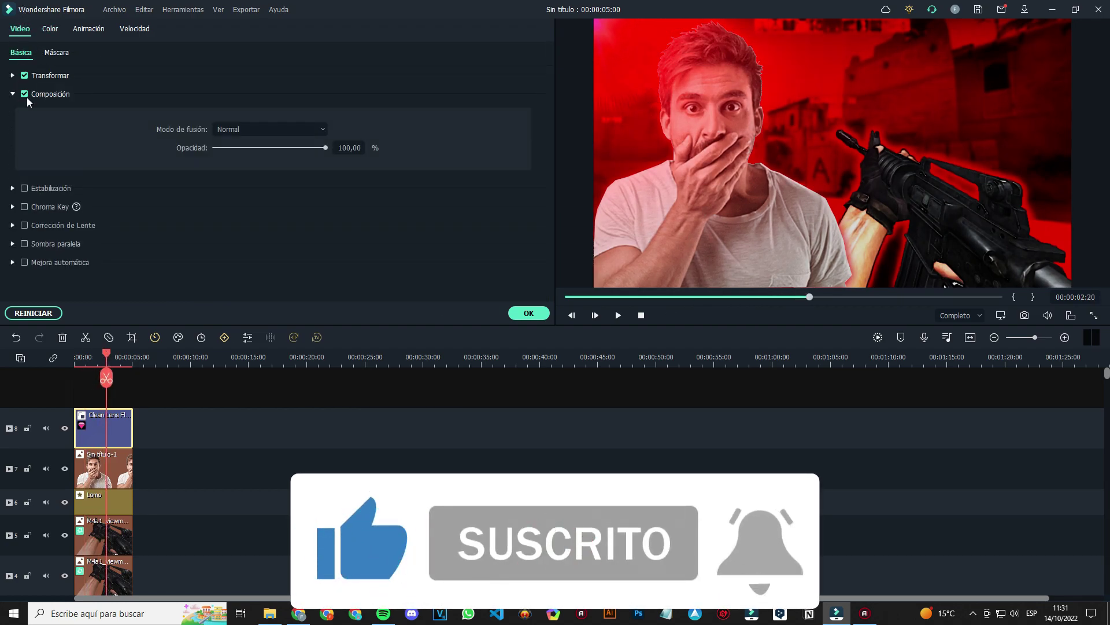
{"action": "left_click", "coordinate": [282, 129]}
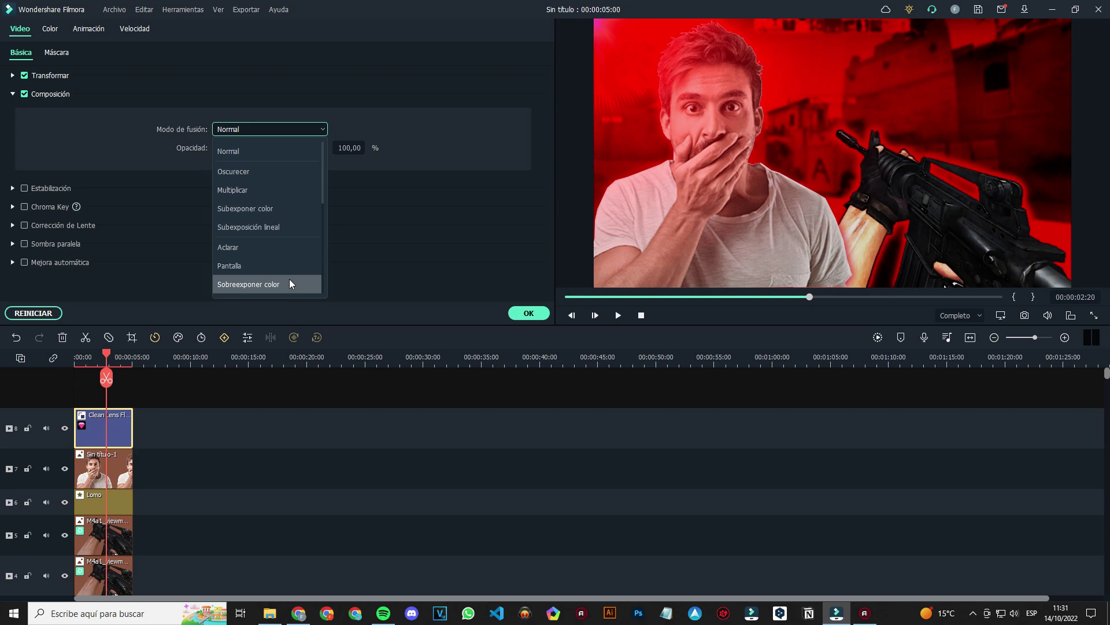
{"action": "left_click", "coordinate": [278, 227]}
{"action": "left_click", "coordinate": [274, 265]}
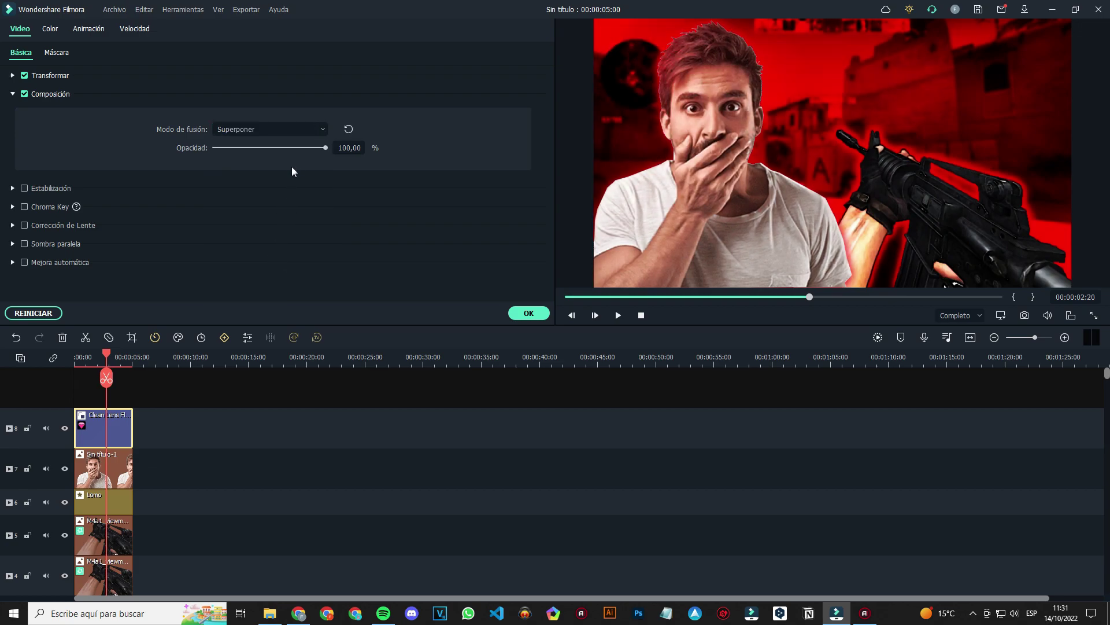
Paste a copy of the Clean Lens Flares clip onto track 9, aligned with the original at the timeline's start
{"action": "left_click_drag", "start_coordinate": [111, 358], "coordinate": [1, 356]}
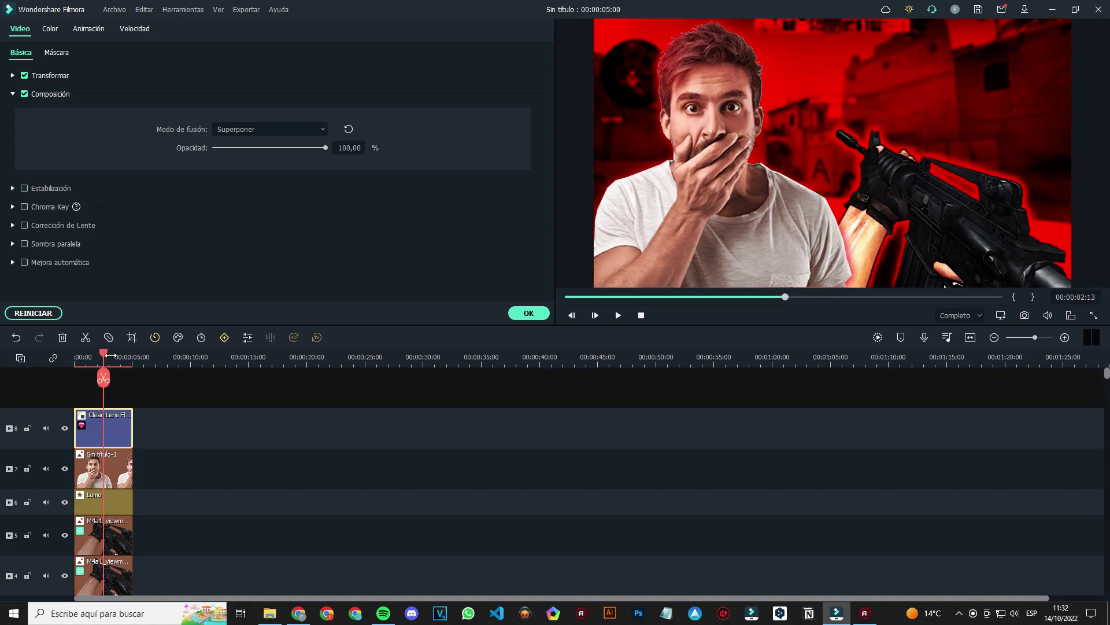
{"action": "left_click_drag", "start_coordinate": [109, 355], "coordinate": [16, 346]}
{"action": "key", "text": "ctrl+v"}
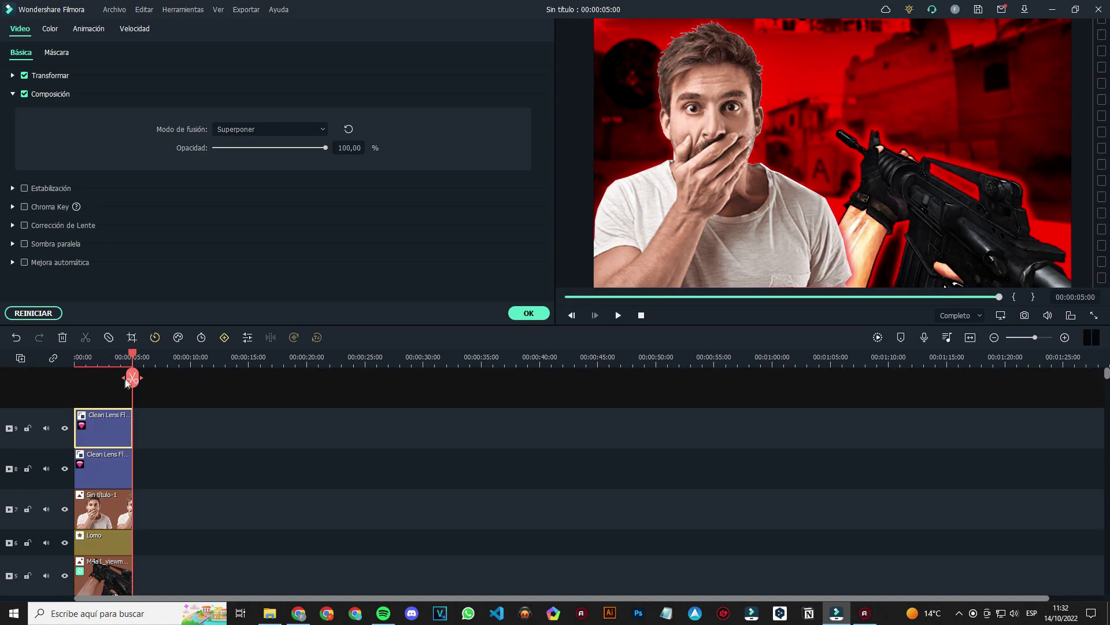
{"action": "left_click_drag", "start_coordinate": [133, 358], "coordinate": [105, 351]}
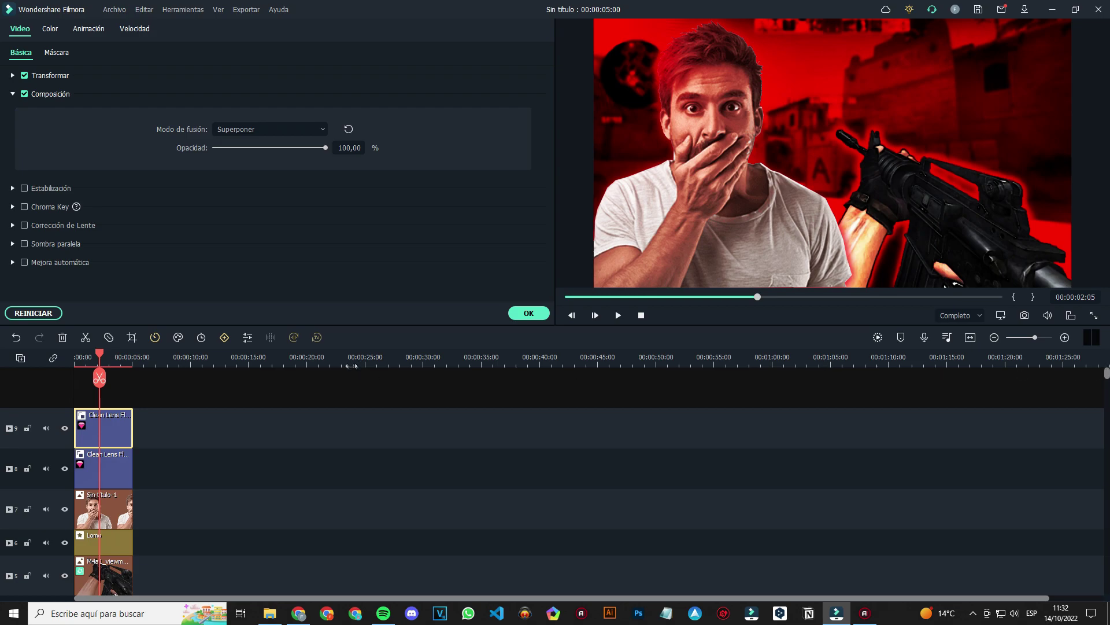
{"action": "left_click", "coordinate": [529, 314]}
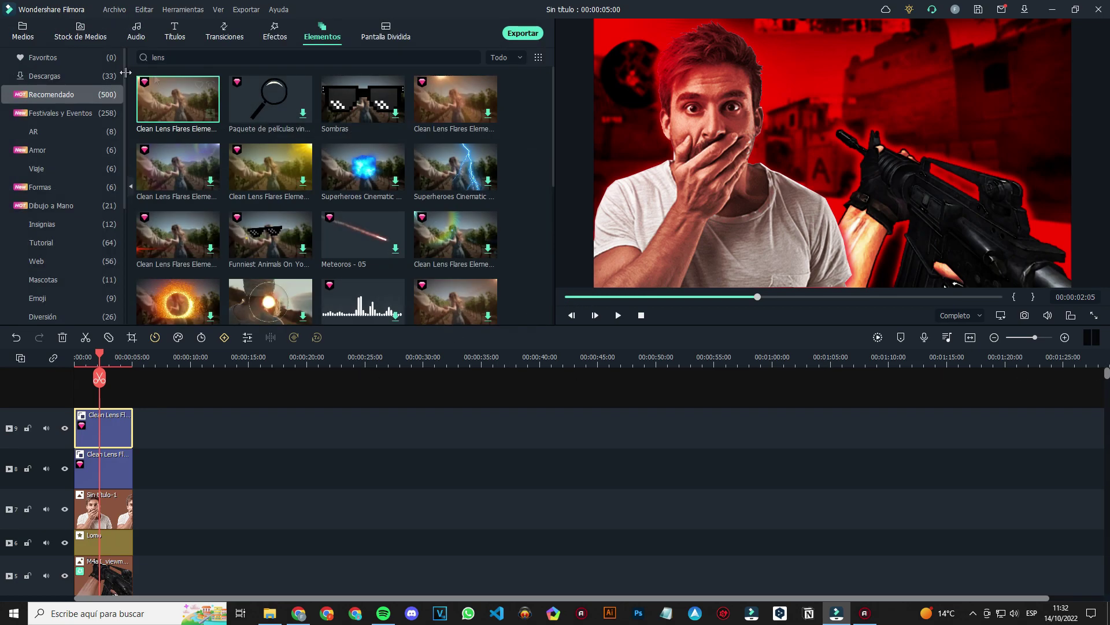
Place the simple text title Básico 6 on track 10 above the lens flare clips and open it for editing
{"action": "left_click", "coordinate": [175, 32]}
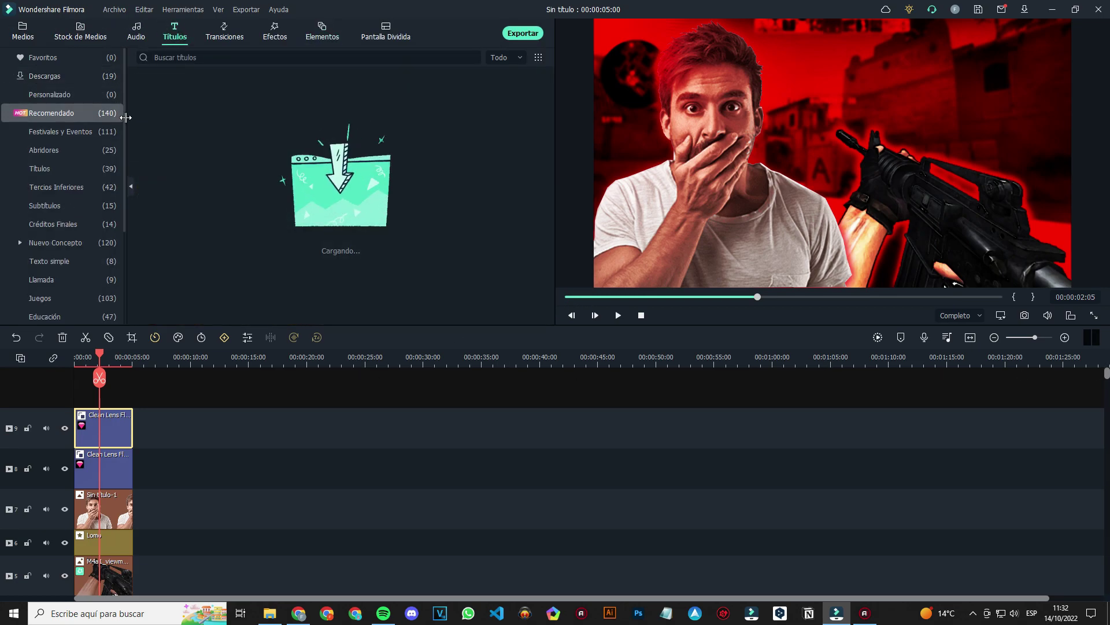
{"action": "left_click_drag", "start_coordinate": [125, 119], "coordinate": [125, 144]}
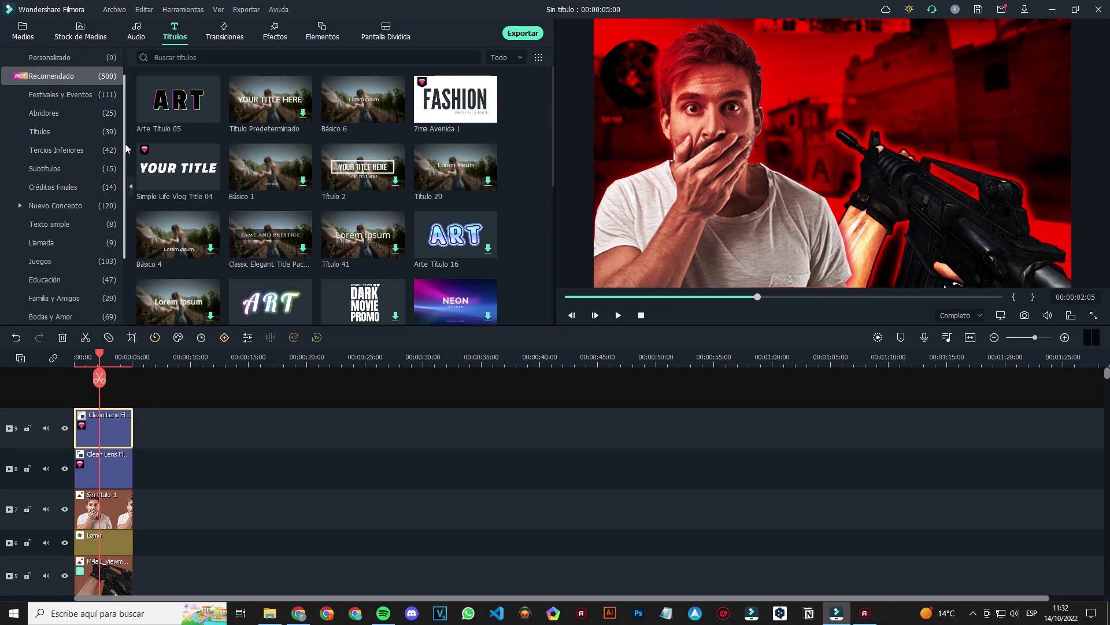
{"action": "left_click", "coordinate": [74, 224]}
{"action": "left_click_drag", "start_coordinate": [176, 99], "coordinate": [101, 421]}
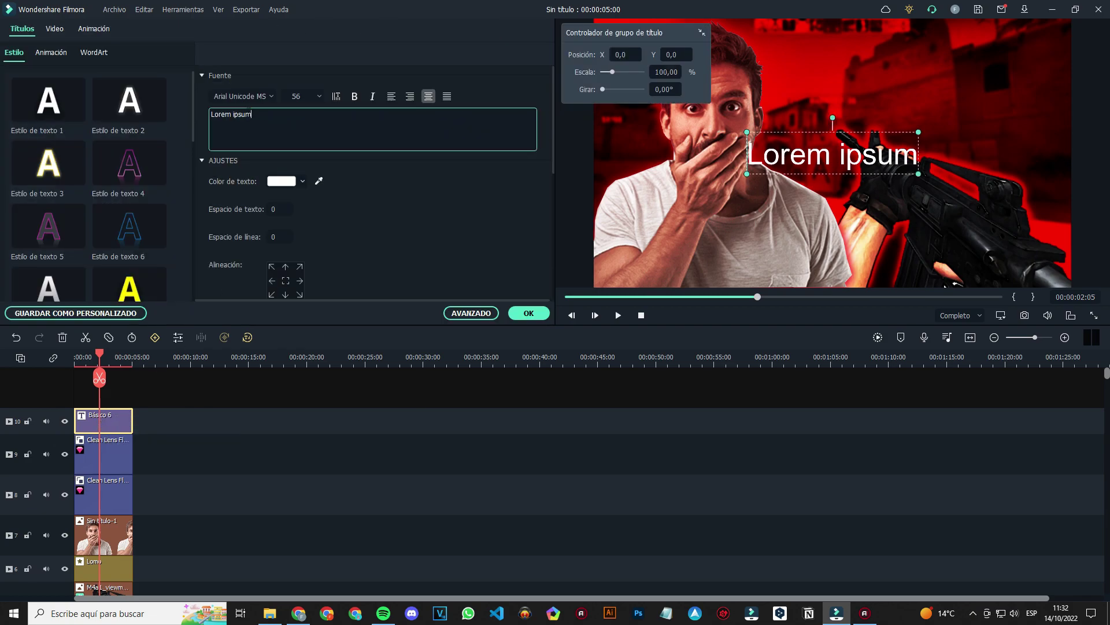
Replace the title's placeholder text with "BEST MOMENTS"
{"action": "left_click_drag", "start_coordinate": [258, 114], "coordinate": [203, 123]}
{"action": "type", "text": "BEST MOEM"}
{"action": "key", "text": "BackSpace"}
{"action": "key", "text": "BackSpace"}
{"action": "type", "text": "MENTS"}
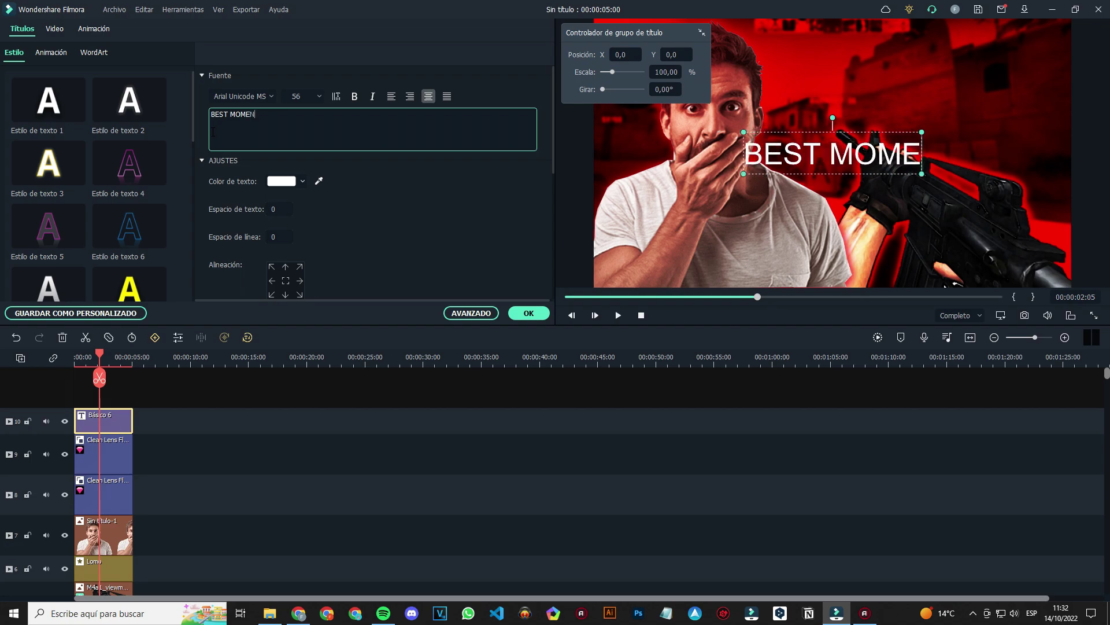
Open the BEST MOMENTS title in the advanced text editor and apply the fifth fill effect in the first row
{"action": "left_click", "coordinate": [469, 312]}
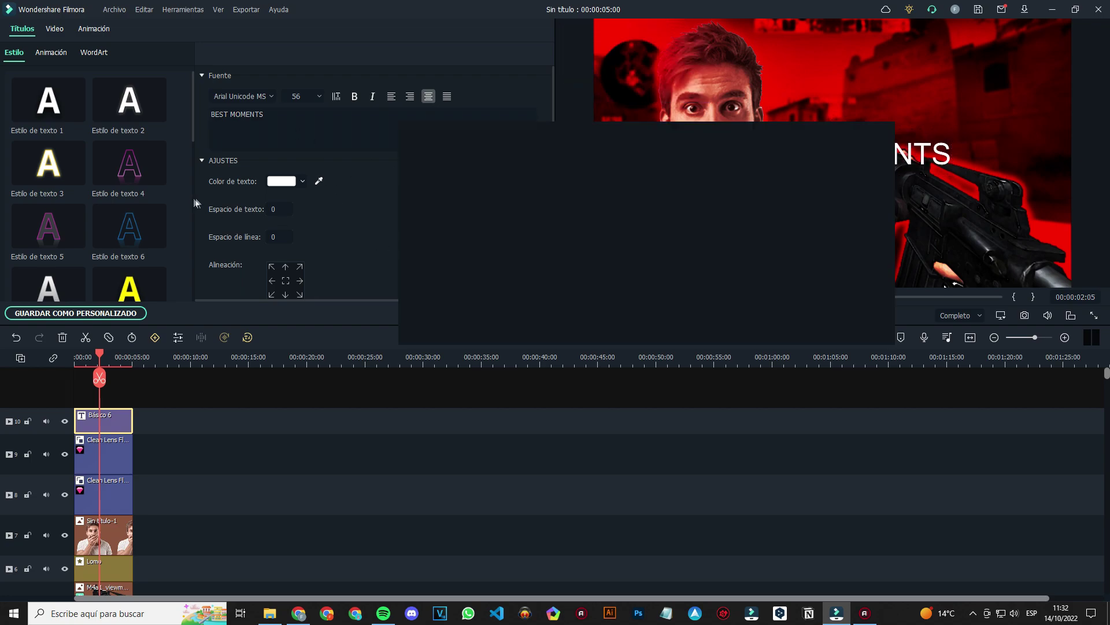
{"action": "scroll", "coordinate": [378, 326], "scroll_direction": "down", "scroll_amount": 4}
{"action": "left_click", "coordinate": [234, 279]}
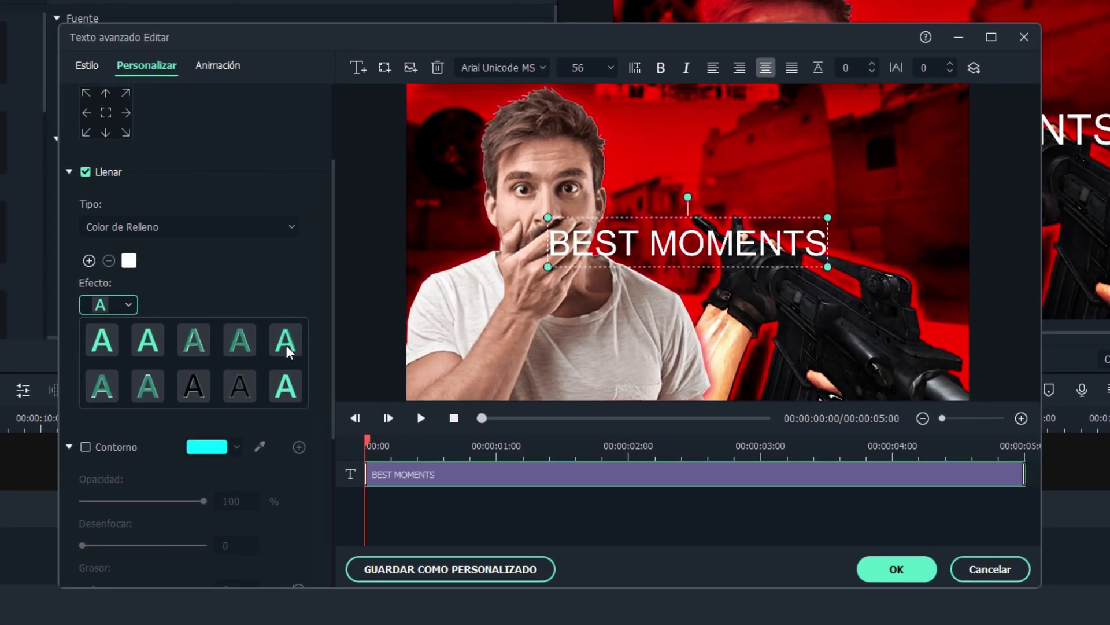
{"action": "left_click", "coordinate": [287, 350]}
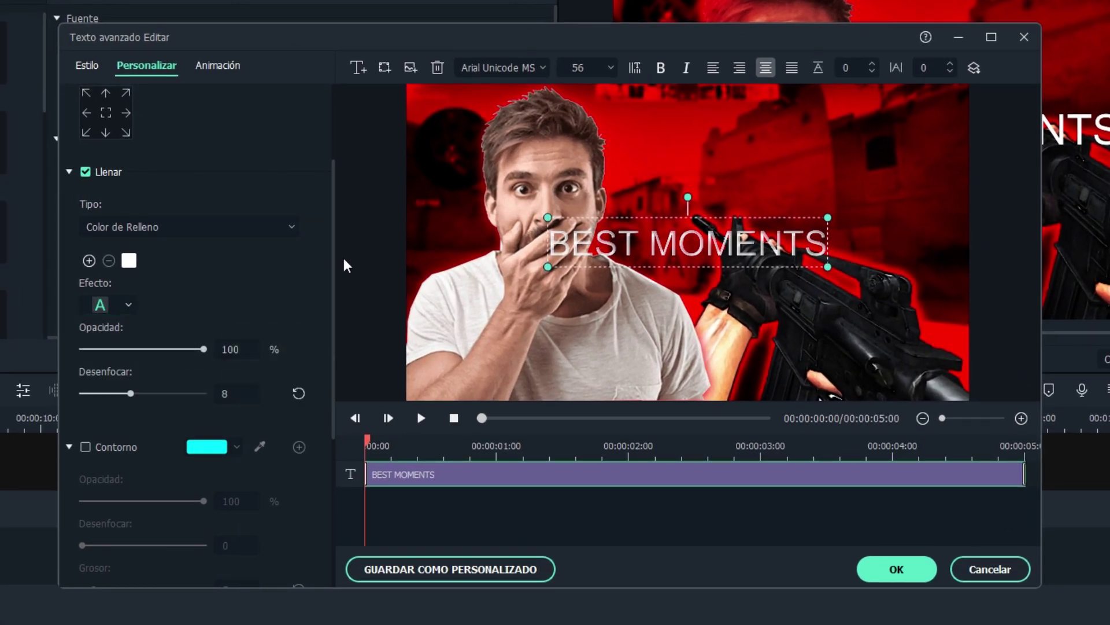
Enable the title's shadow and make it black, with blur 10 and distance 0
{"action": "left_click_drag", "start_coordinate": [337, 260], "coordinate": [326, 425]}
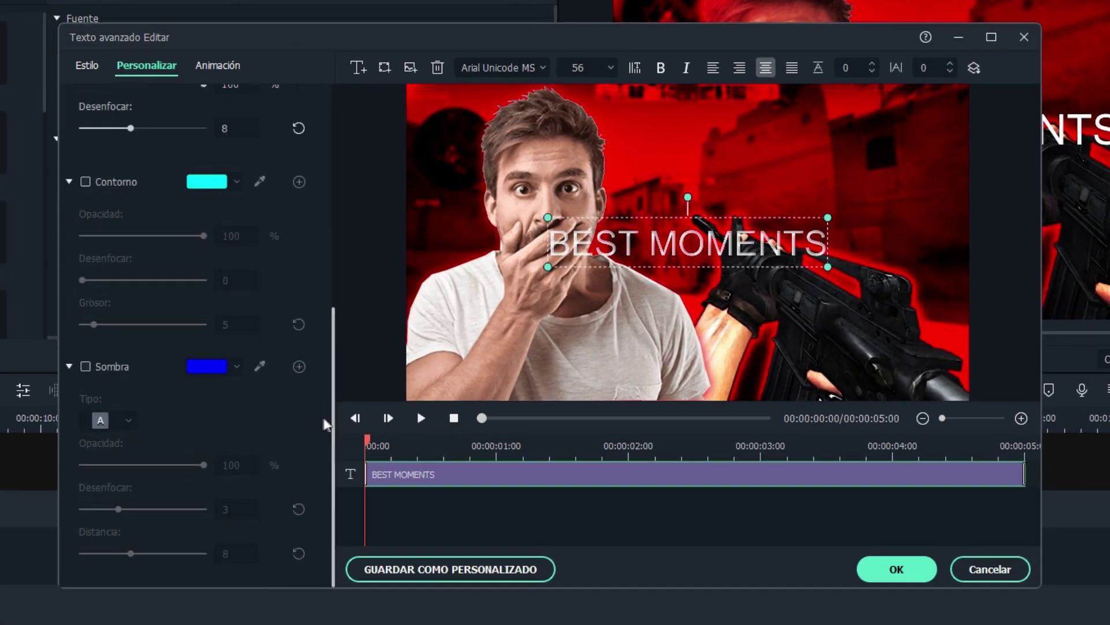
{"action": "left_click", "coordinate": [85, 366]}
{"action": "left_click", "coordinate": [200, 367]}
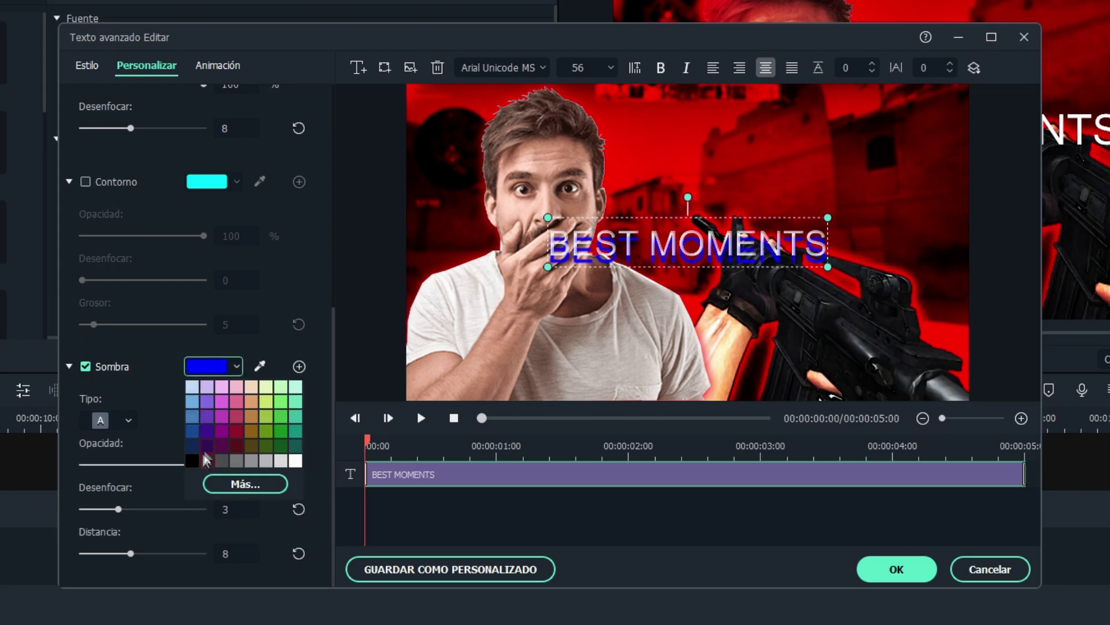
{"action": "left_click", "coordinate": [196, 466]}
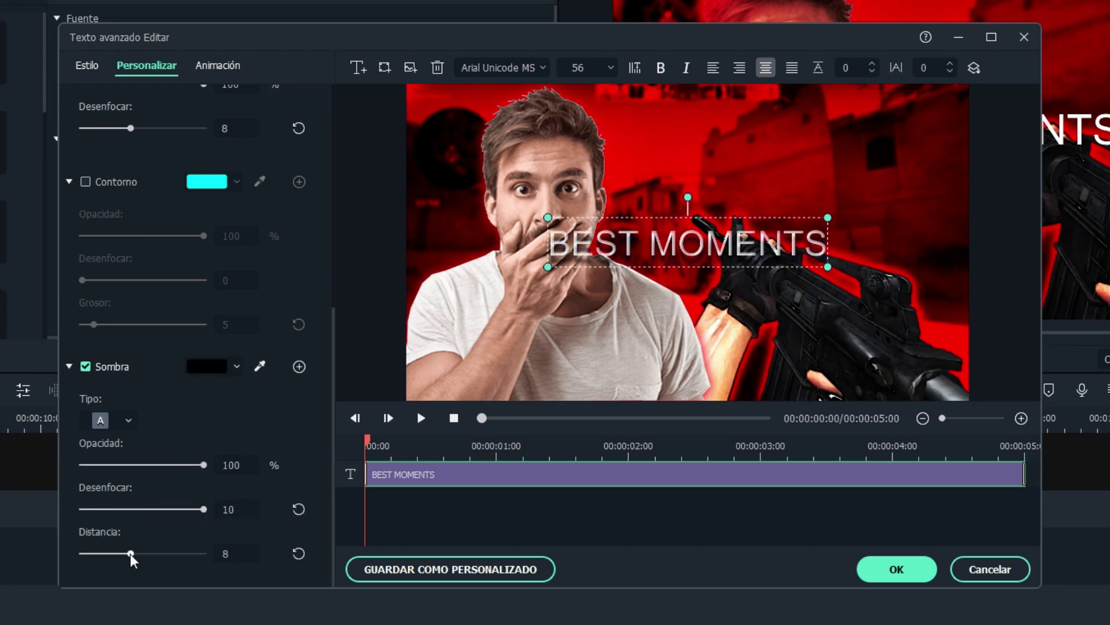
{"action": "left_click_drag", "start_coordinate": [131, 554], "coordinate": [62, 554]}
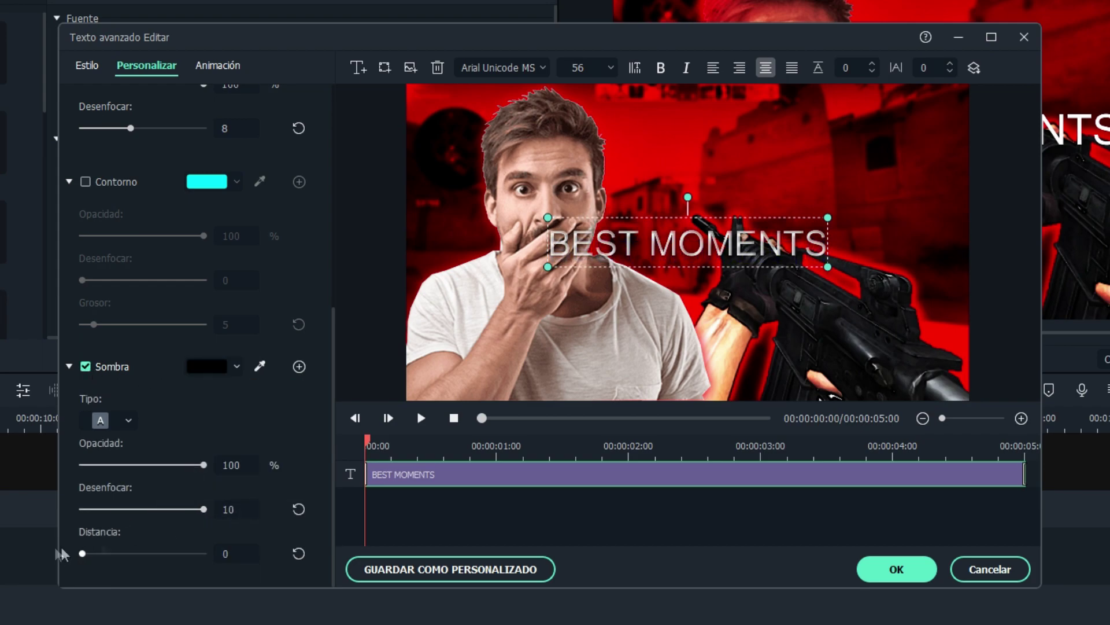
Add more shadows to the title and make the second one black, with blur 10 and distance 0
{"action": "left_click", "coordinate": [300, 367]}
{"action": "left_click_drag", "start_coordinate": [334, 293], "coordinate": [331, 370]}
{"action": "left_click", "coordinate": [207, 287]}
{"action": "left_click", "coordinate": [193, 372]}
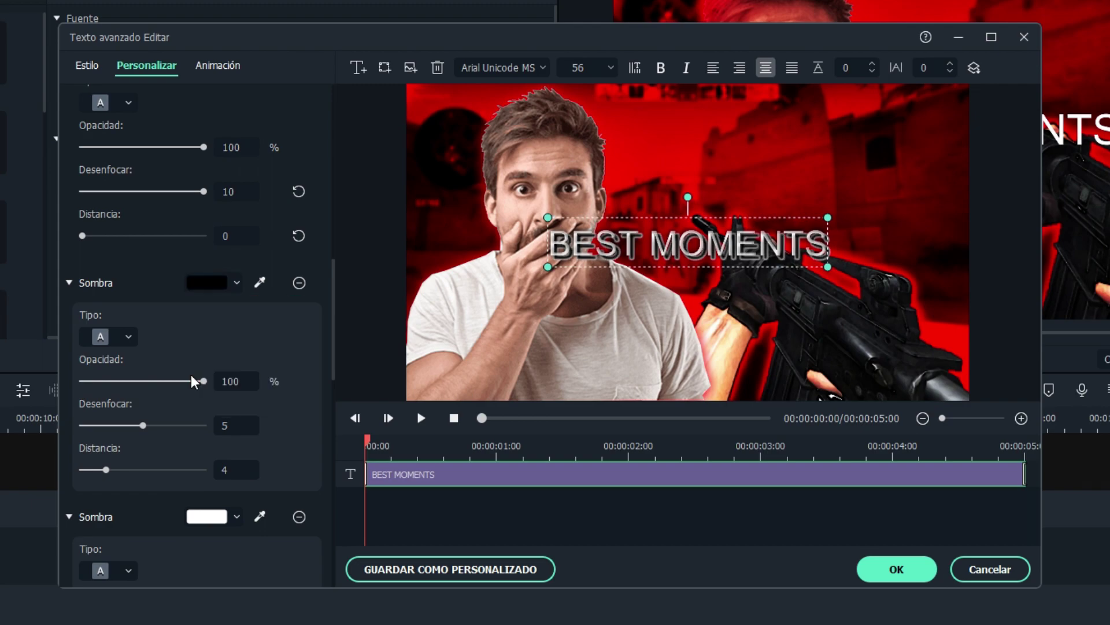
{"action": "left_click", "coordinate": [205, 426]}
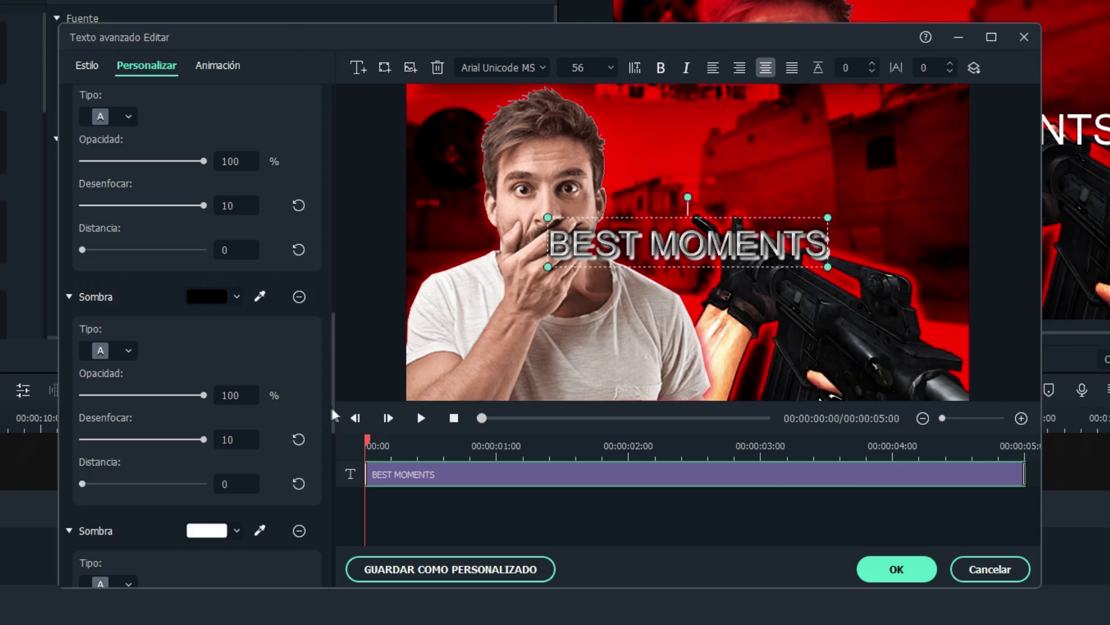
Set the colour of the title's third shadow to black
{"action": "scroll", "coordinate": [208, 249], "scroll_direction": "down", "scroll_amount": 5}
{"action": "left_click", "coordinate": [207, 243]}
{"action": "left_click", "coordinate": [192, 337]}
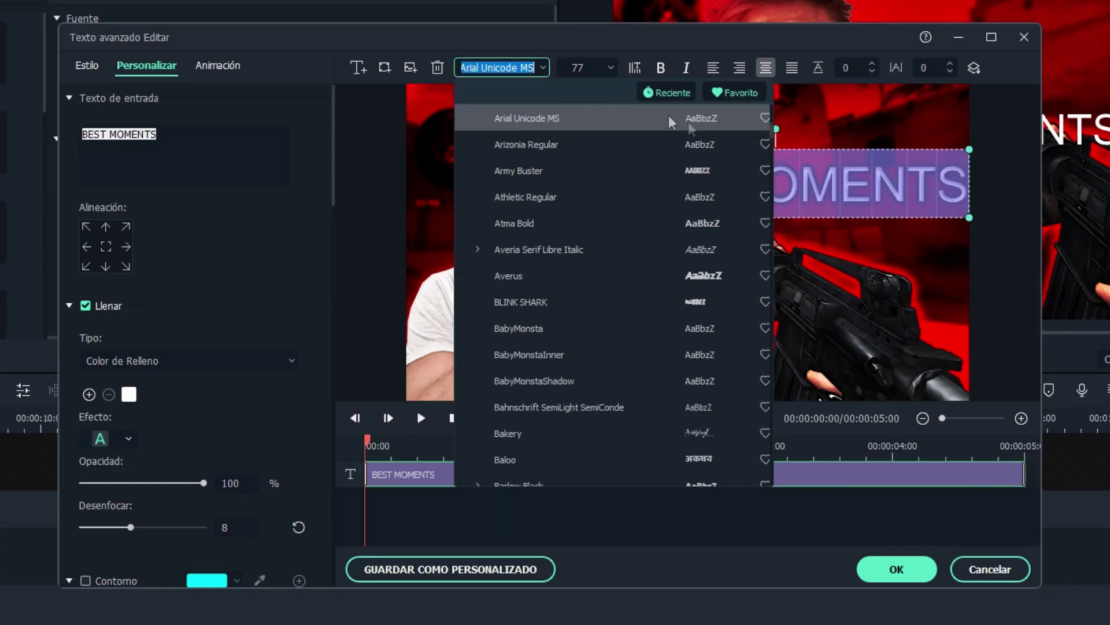
Change the BEST MOMENTS title's font to Bebas Neue and apply the advanced text edits
{"action": "left_click_drag", "start_coordinate": [772, 127], "coordinate": [773, 113]}
{"action": "left_click", "coordinate": [643, 147]}
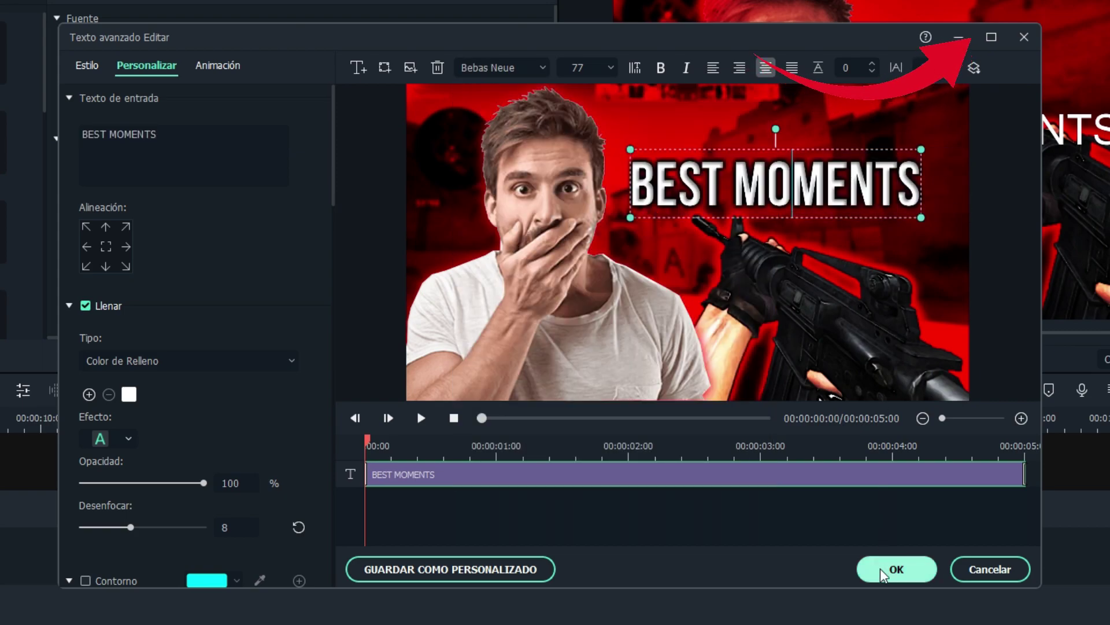
{"action": "left_click", "coordinate": [896, 569]}
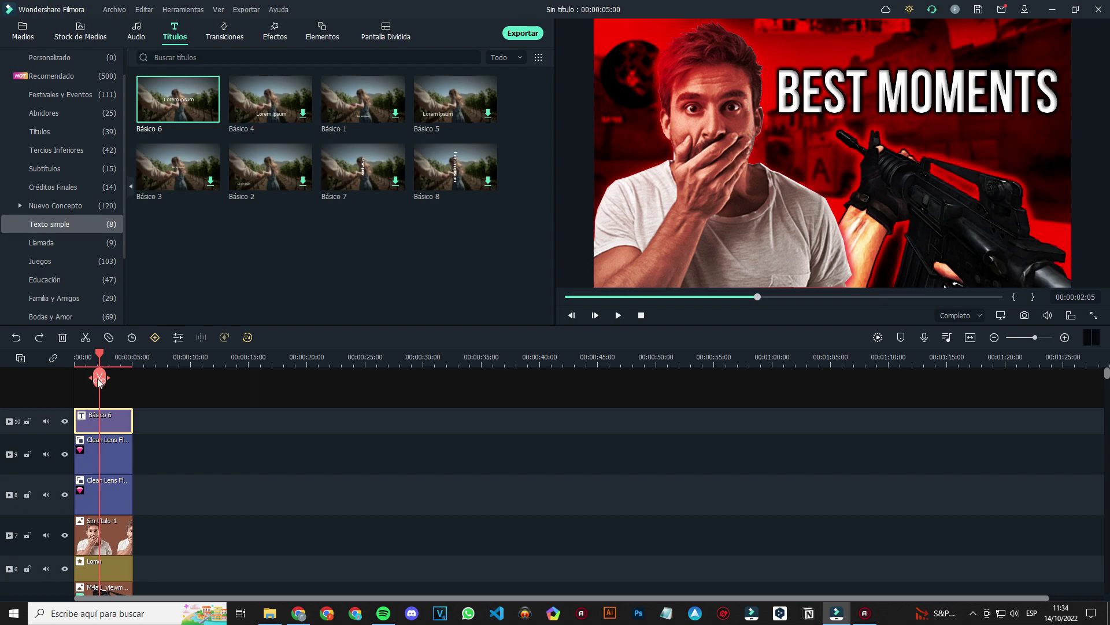
Paste a copy of the BEST MOMENTS title clip onto track 11, aligned with the timeline's start
{"action": "key", "text": "ctrl+c"}
{"action": "key", "text": "ctrl+v"}
{"action": "left_click_drag", "start_coordinate": [118, 417], "coordinate": [93, 418]}
Replace the copied title's text with "cs:go"
{"action": "left_click", "coordinate": [103, 358]}
{"action": "double_click", "coordinate": [108, 421]}
{"action": "left_click_drag", "start_coordinate": [267, 116], "coordinate": [205, 116]}
{"action": "type", "text": "cs:go"}
Move the CS:GO title above BEST MOMENTS at the top of the image and nudge BEST MOMENTS slightly down
{"action": "left_click_drag", "start_coordinate": [925, 57], "coordinate": [927, 12]}
{"action": "left_click", "coordinate": [997, 90]}
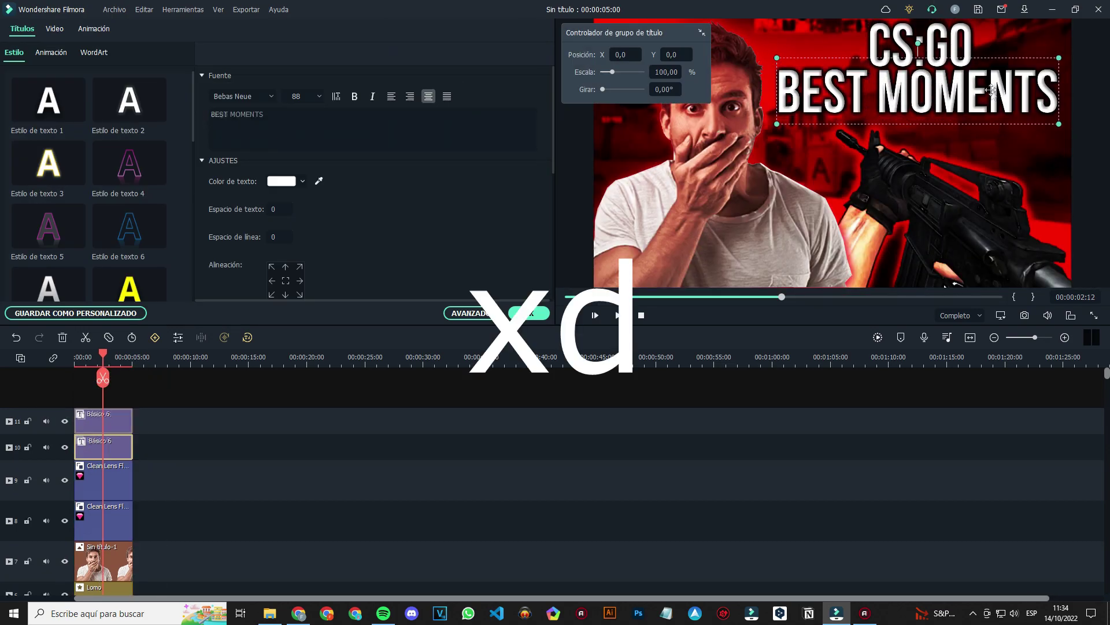
{"action": "left_click_drag", "start_coordinate": [997, 90], "coordinate": [996, 94]}
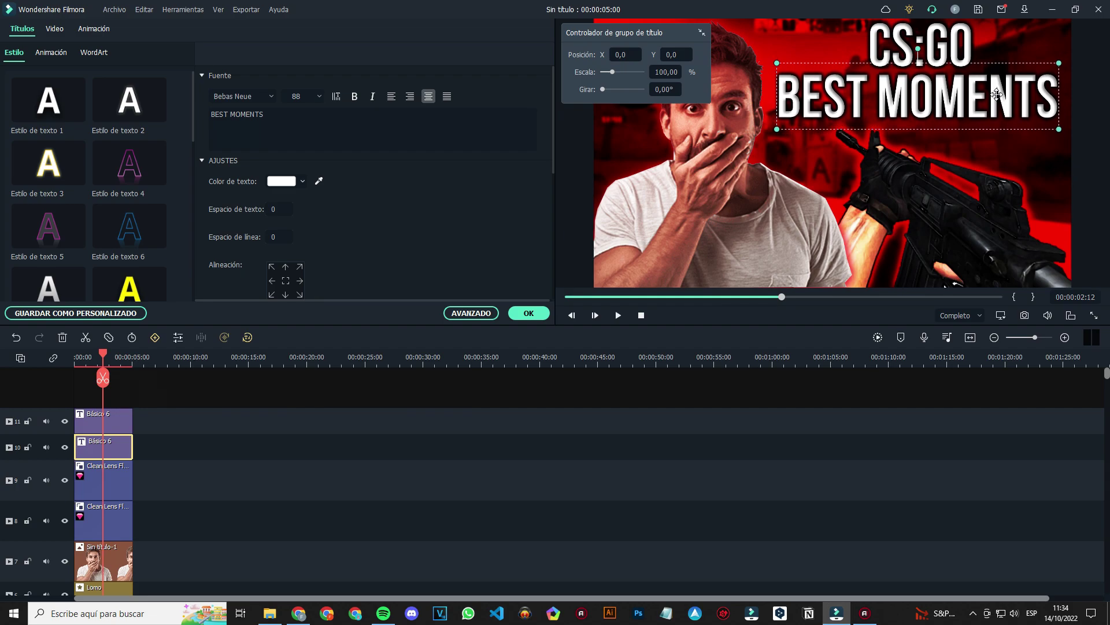
Set the CS:GO title's text colour to yellow and nudge the title slightly up, just above BEST MOMENTS
{"action": "left_click", "coordinate": [946, 43]}
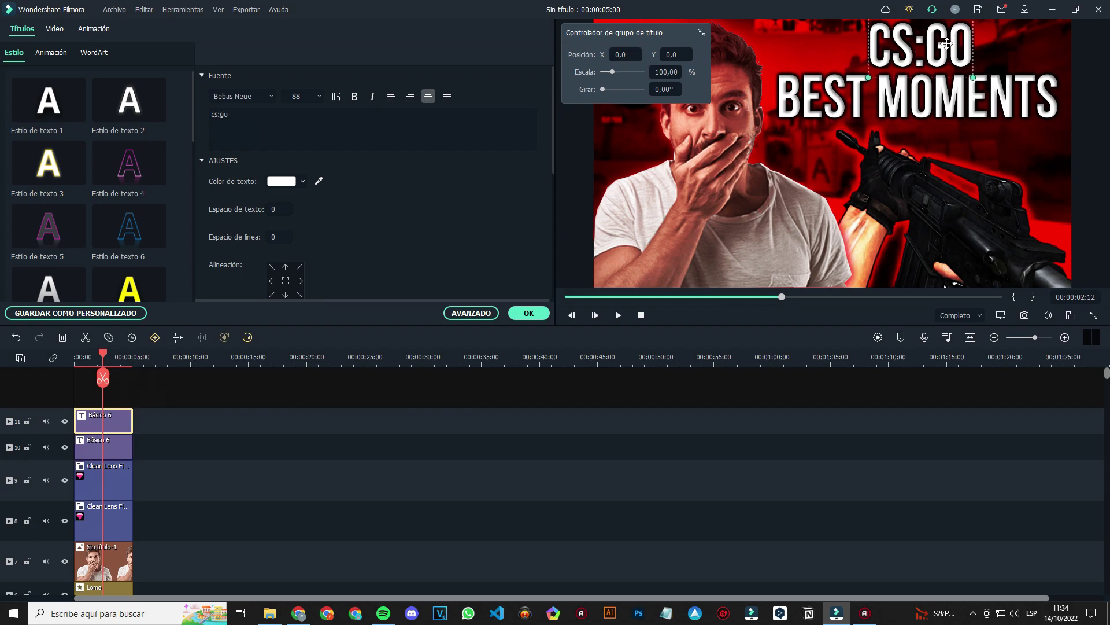
{"action": "left_click", "coordinate": [272, 123]}
{"action": "key", "text": "ctrl+a"}
{"action": "left_click", "coordinate": [283, 183]}
{"action": "left_click", "coordinate": [305, 267]}
{"action": "left_click", "coordinate": [532, 253]}
{"action": "left_click", "coordinate": [628, 400]}
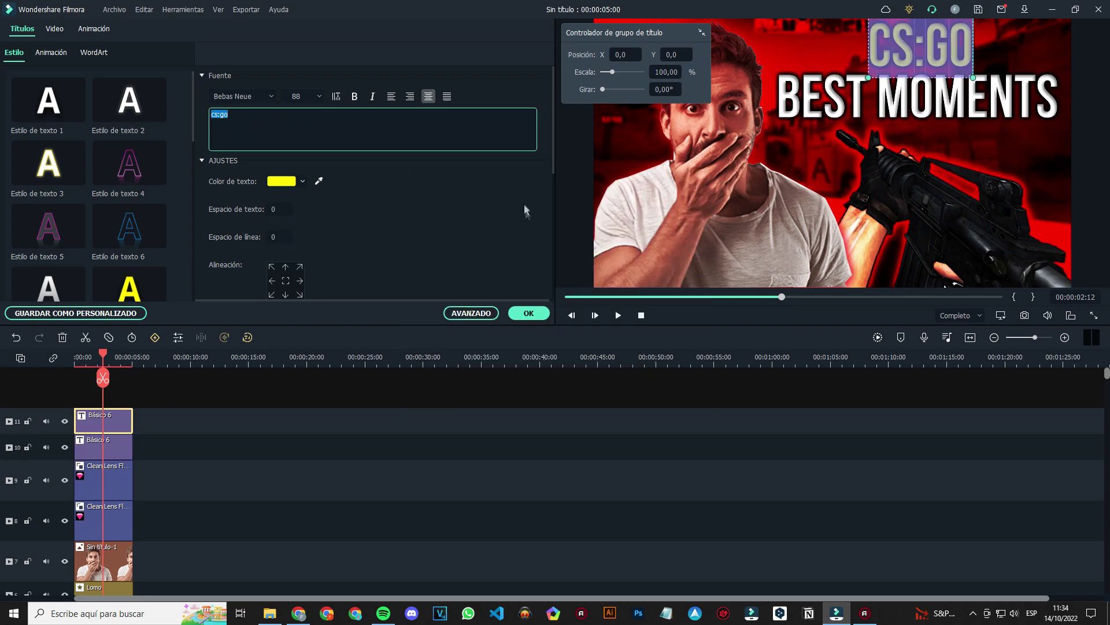
{"action": "left_click", "coordinate": [529, 313]}
{"action": "left_click", "coordinate": [951, 55]}
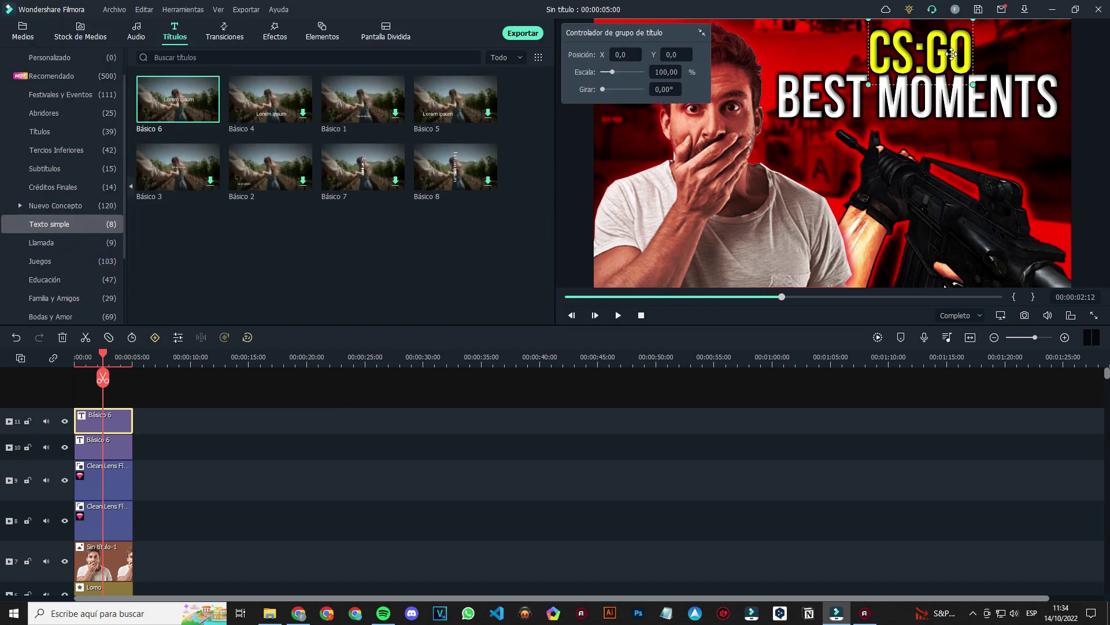
{"action": "left_click_drag", "start_coordinate": [951, 54], "coordinate": [951, 50]}
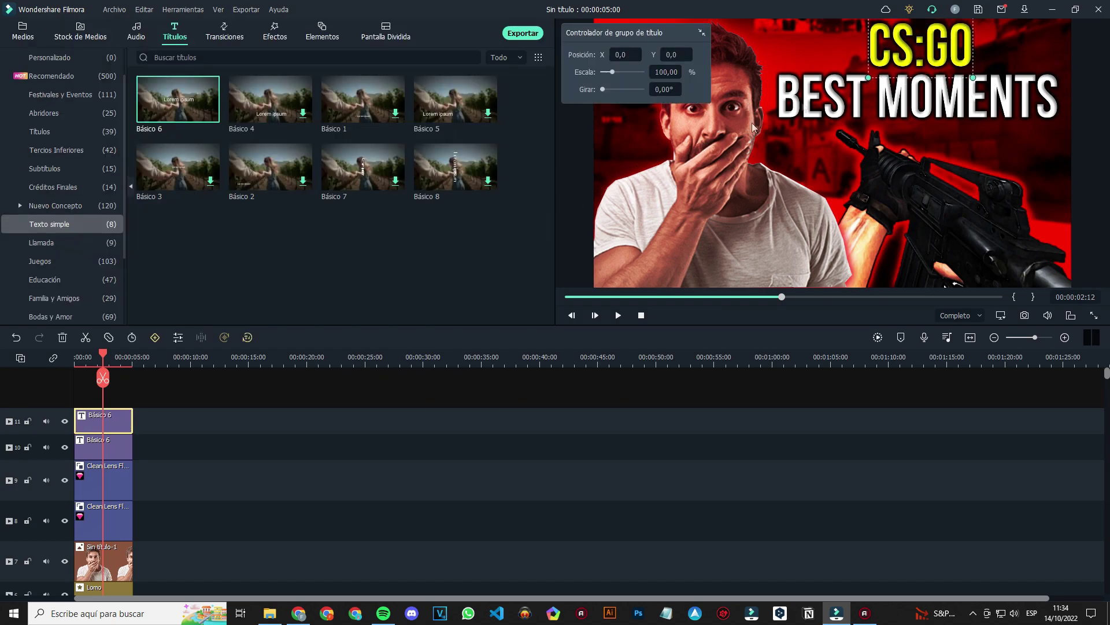
Try red as the CS:GO title's text colour and restore the yellow
{"action": "double_click", "coordinate": [928, 33]}
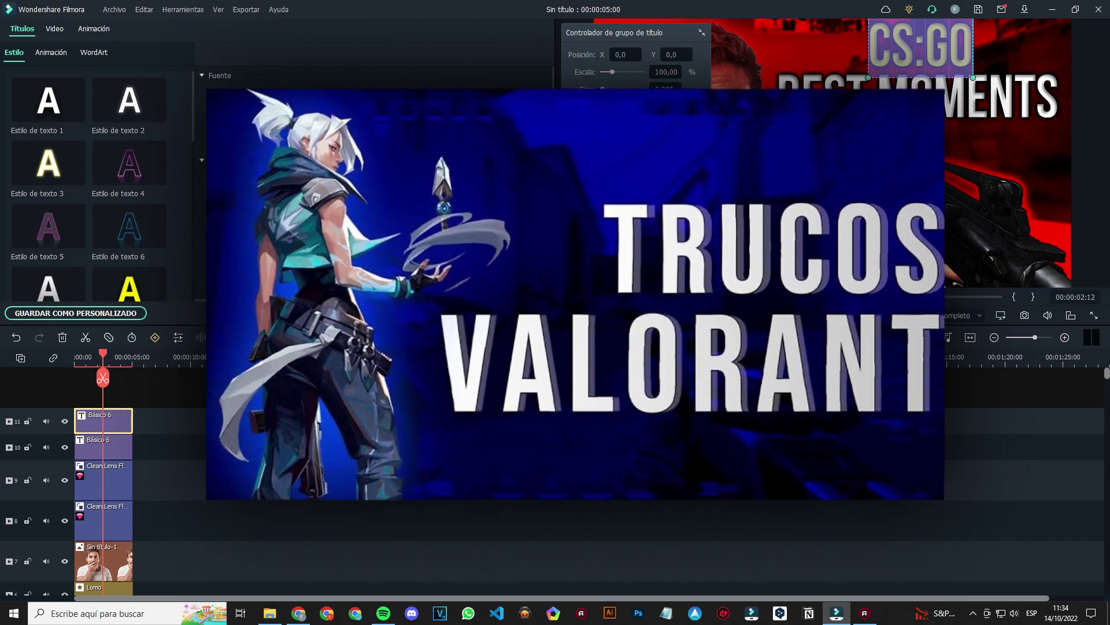
{"action": "left_click", "coordinate": [525, 313]}
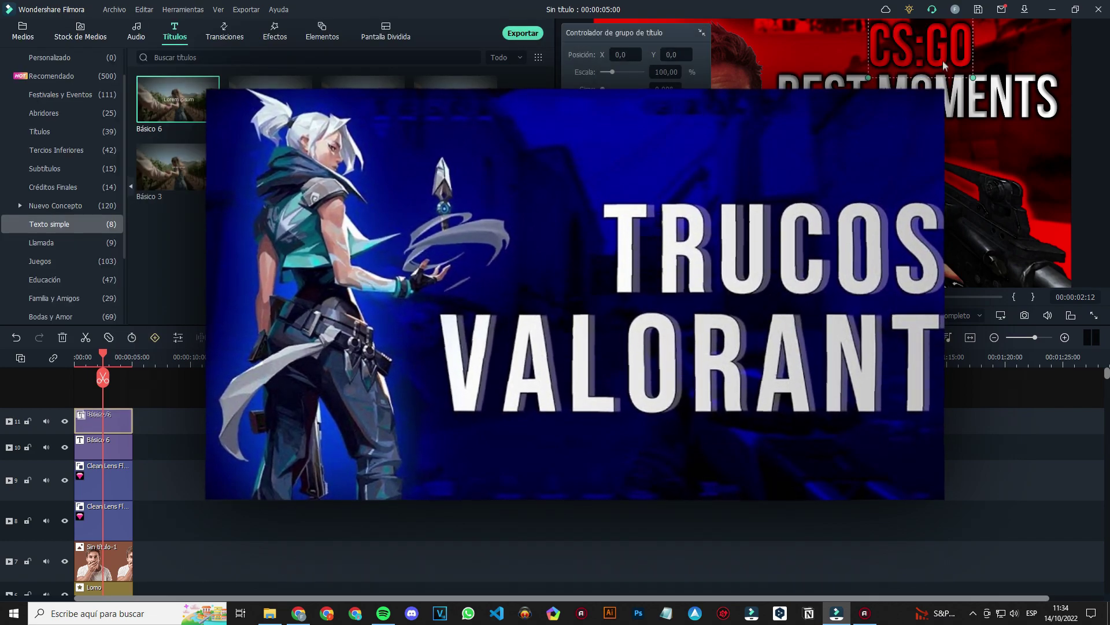
{"action": "double_click", "coordinate": [922, 46]}
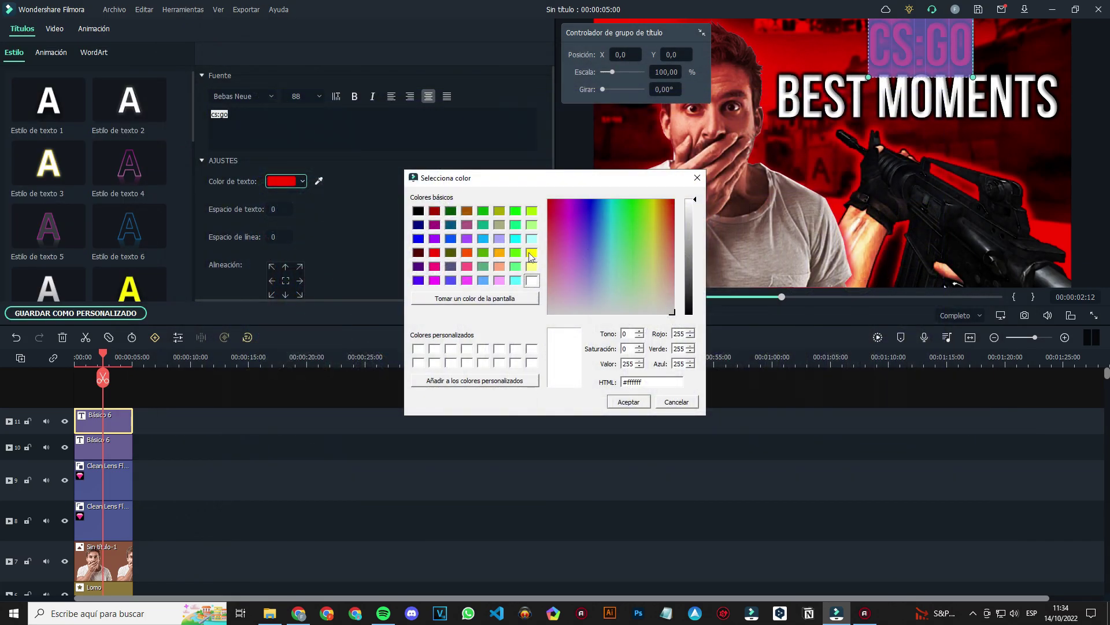
{"action": "left_click", "coordinate": [611, 402]}
{"action": "key", "text": "Escape"}
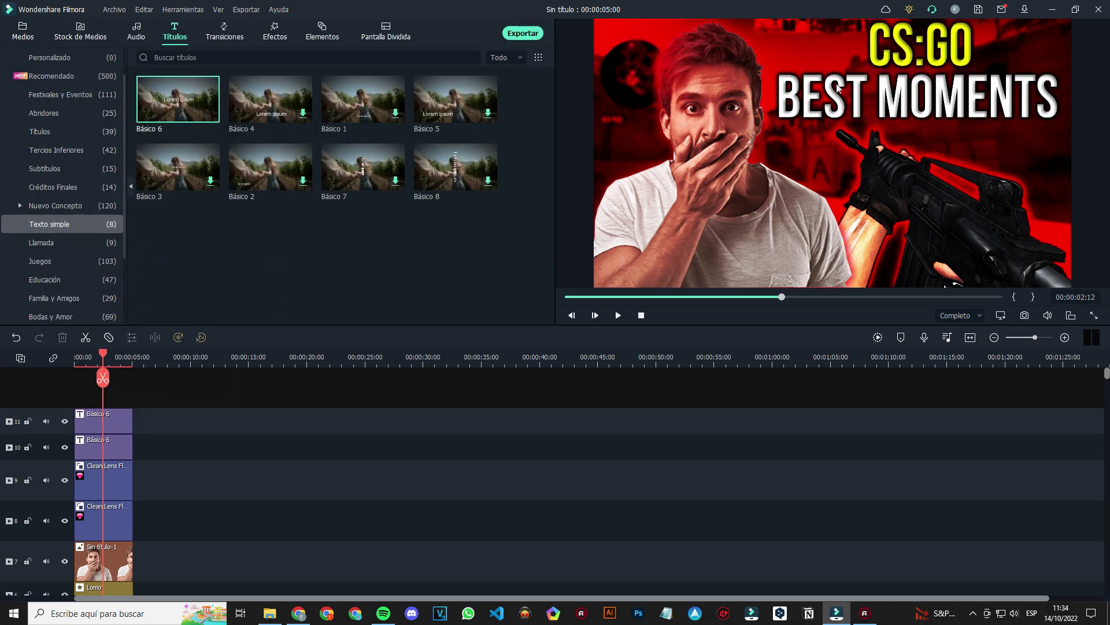